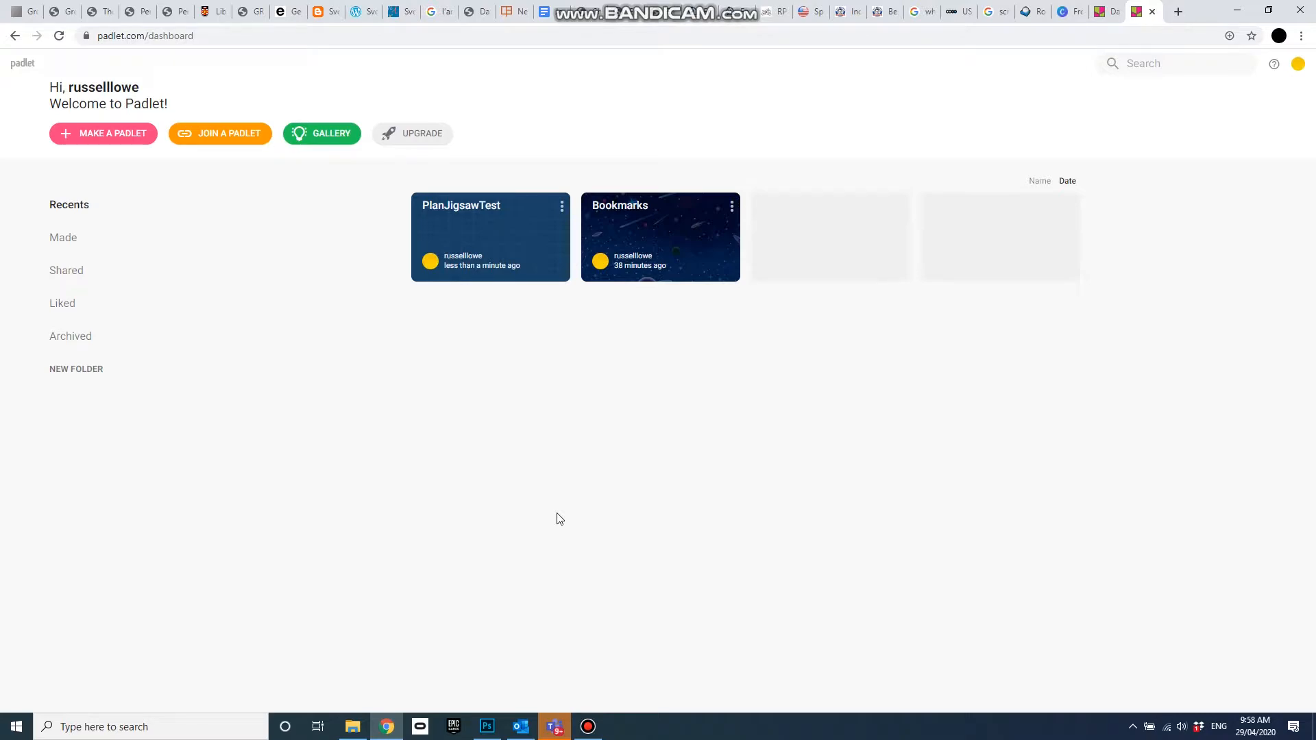
Step: Make a new padlet from the blank Canvas layout and set its title to JigsawPlan
left_click(115, 134)
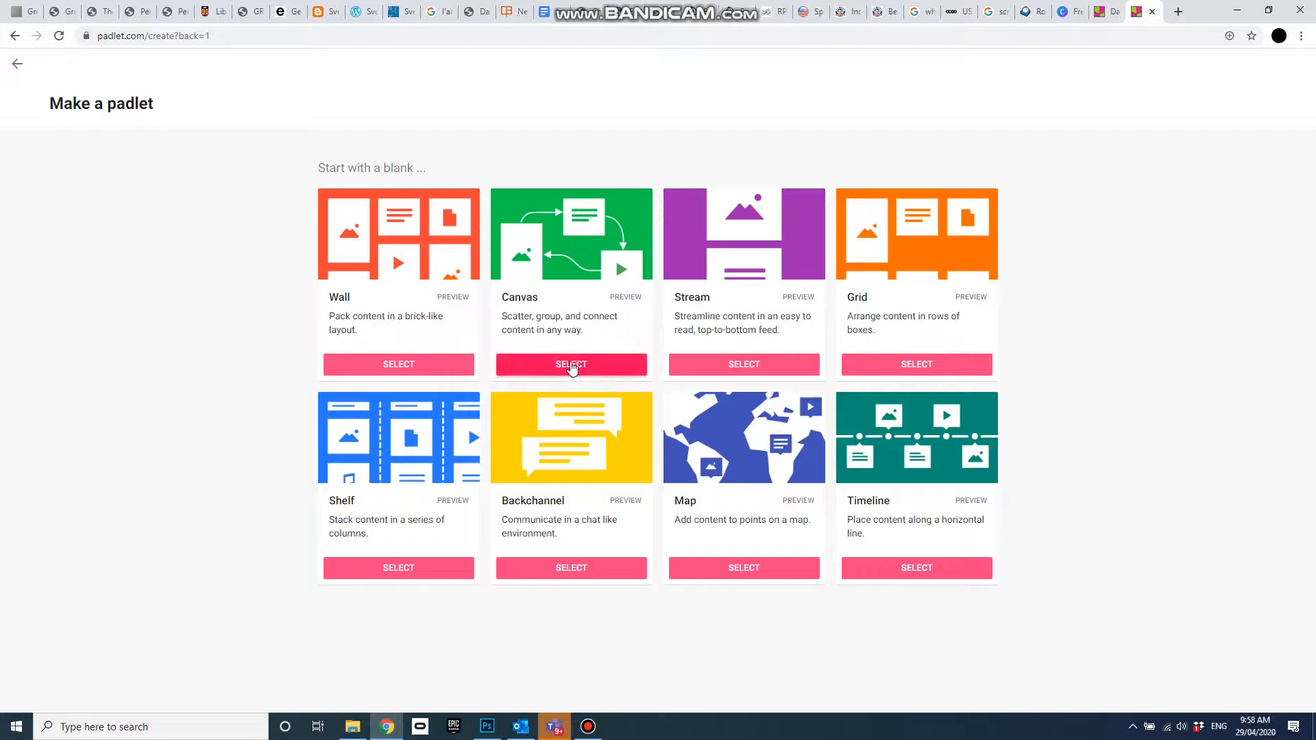
left_click(572, 366)
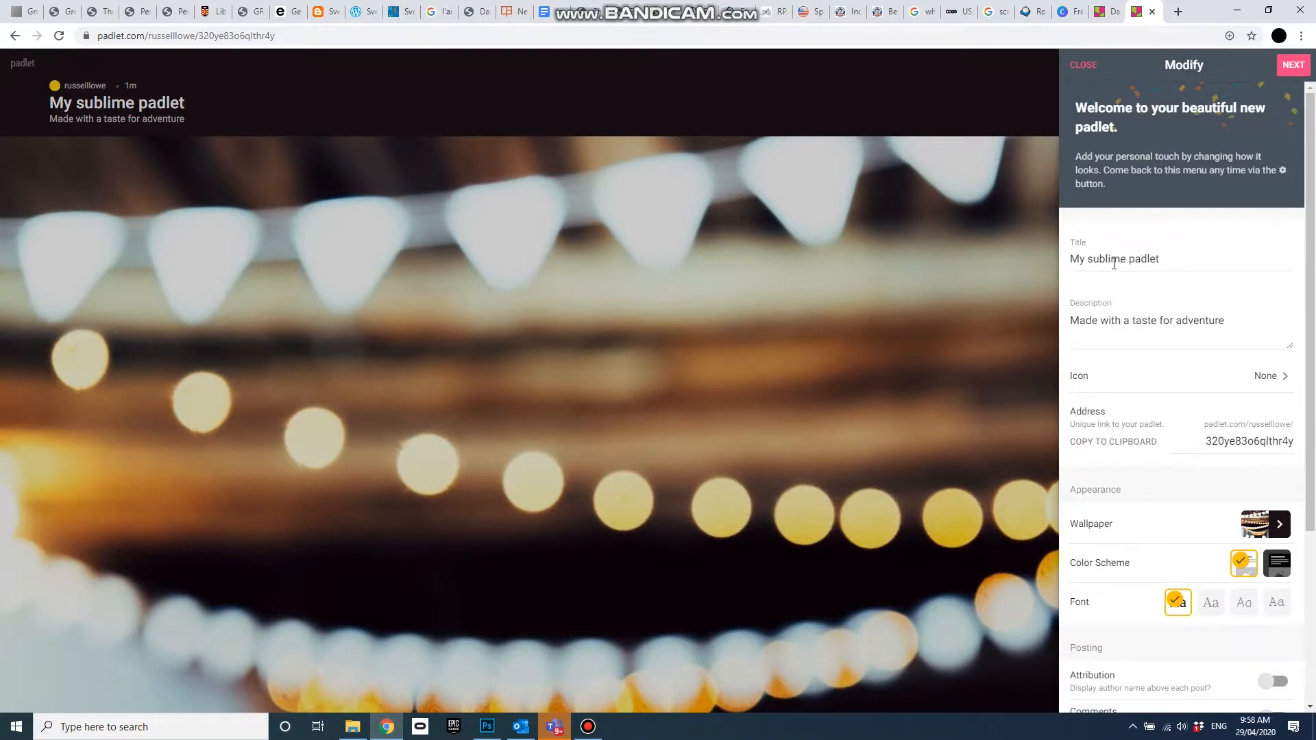
left_click_drag(1172, 257, 1067, 266)
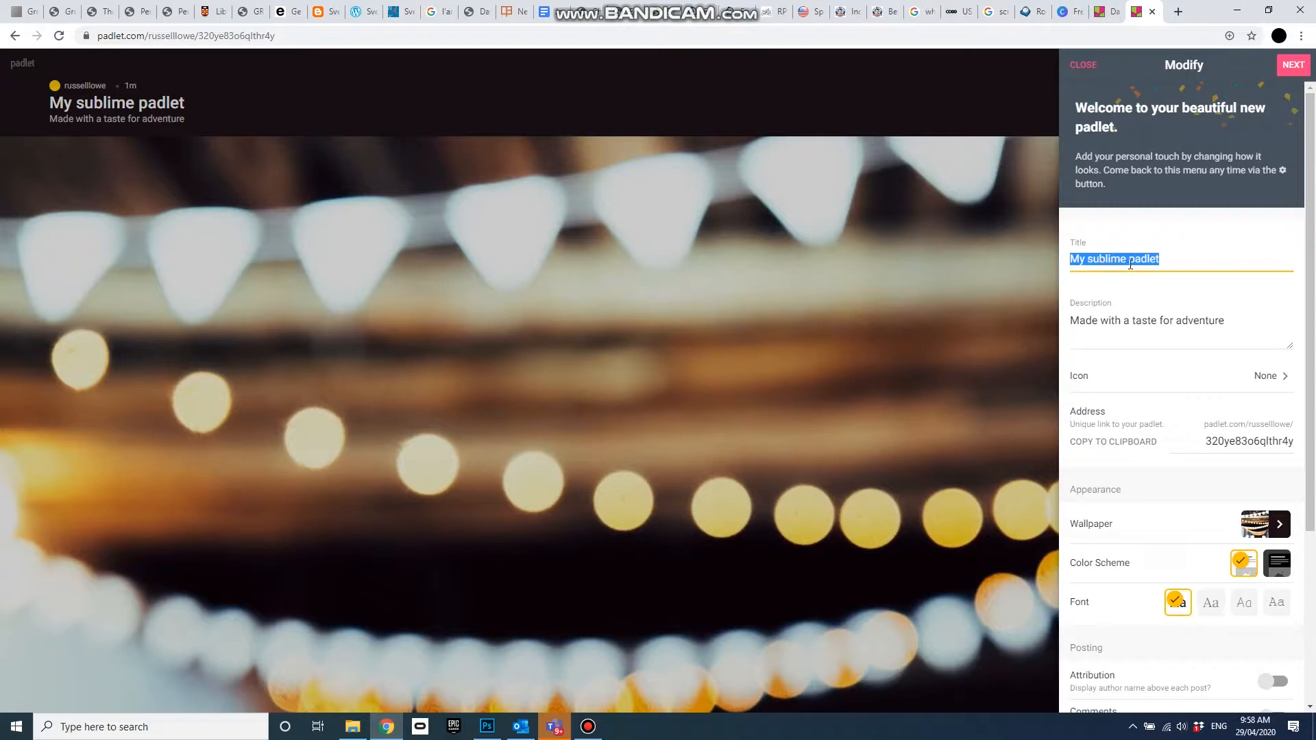
left_click(1128, 262)
triple_click(1172, 261)
type("Ji")
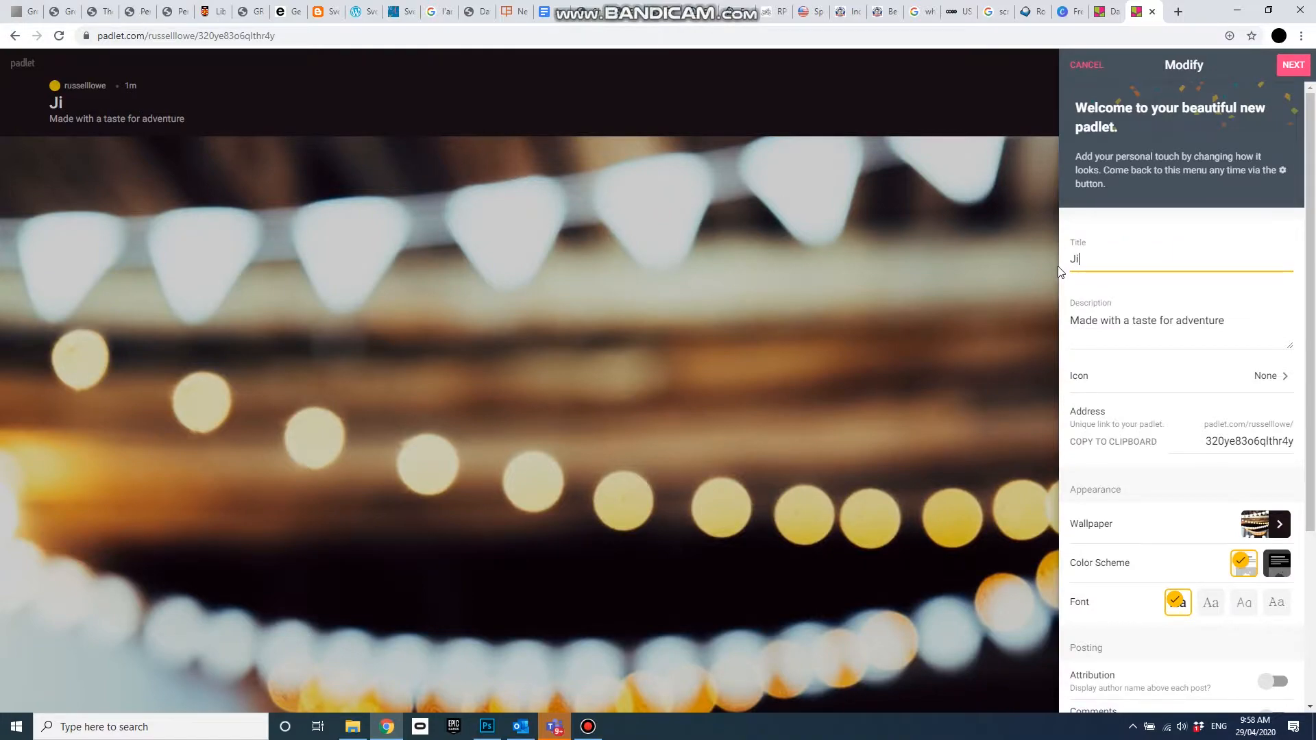
type("gsawPlan")
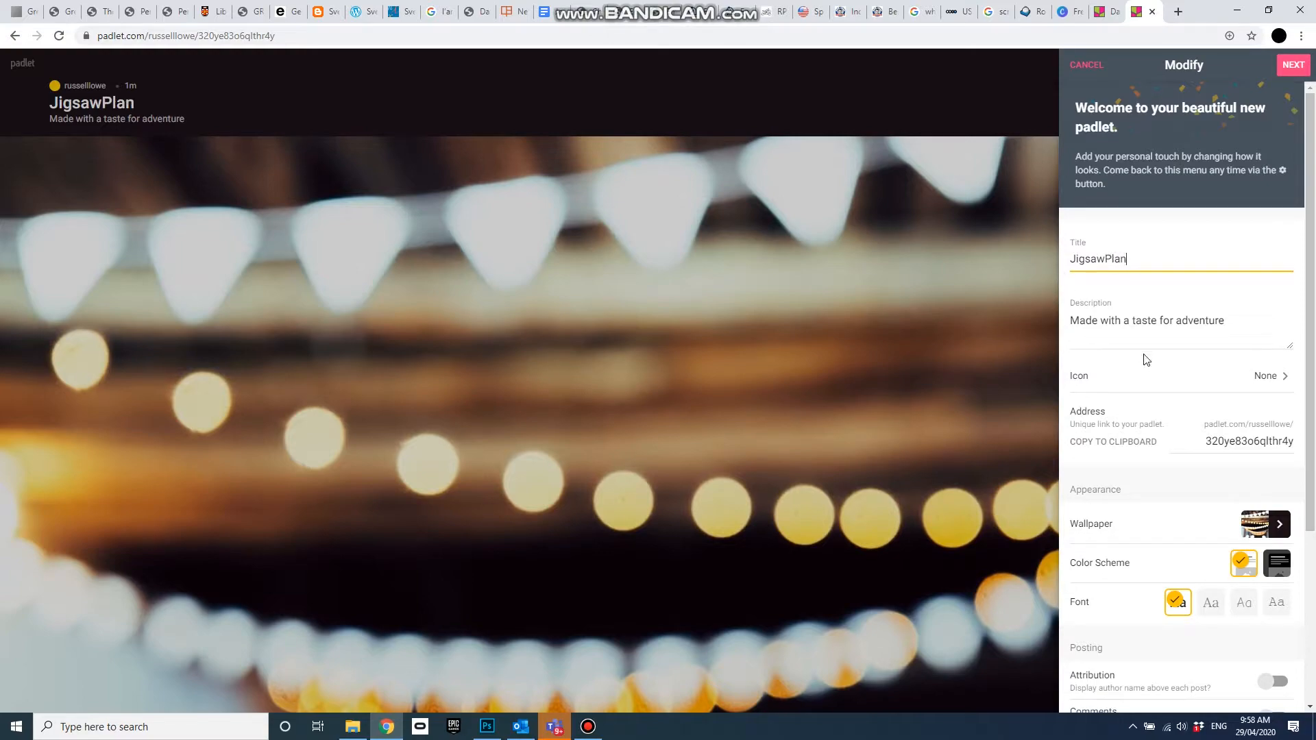
Step: Change the padlet's wallpaper to the light grey solid color
left_click(1280, 525)
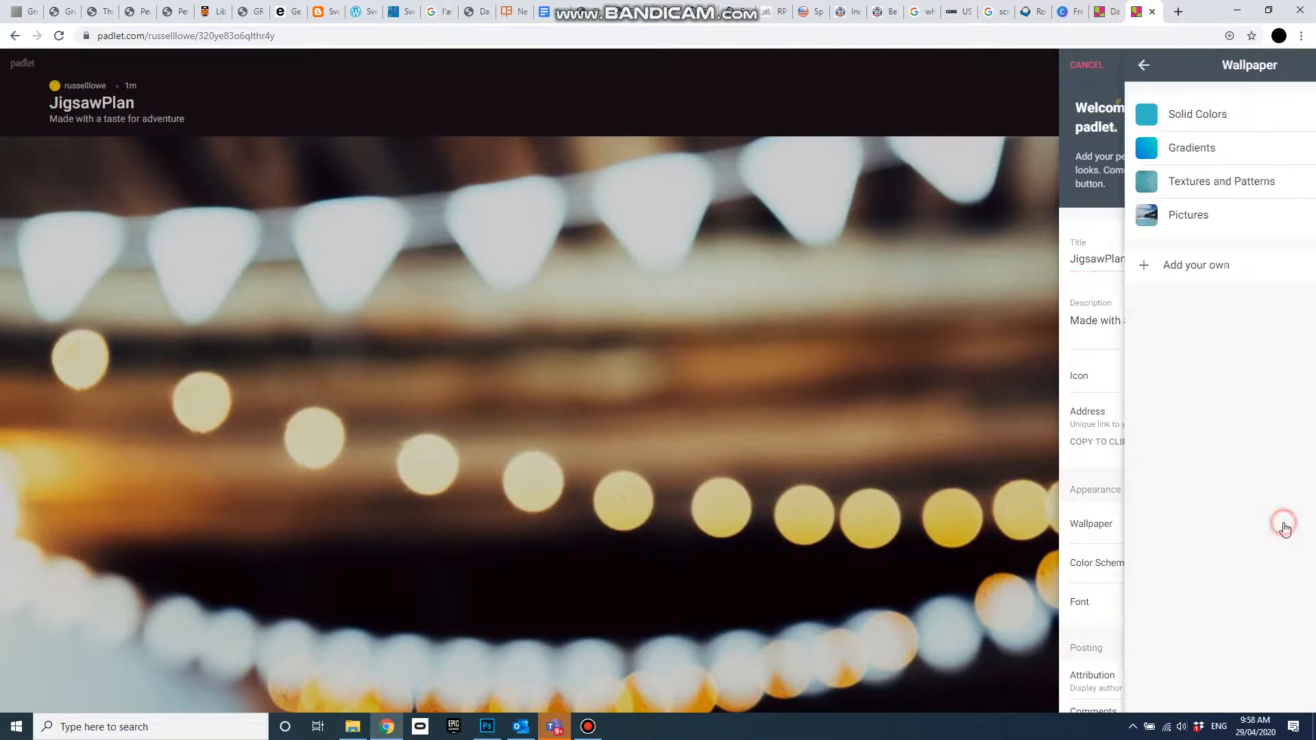
left_click(1149, 118)
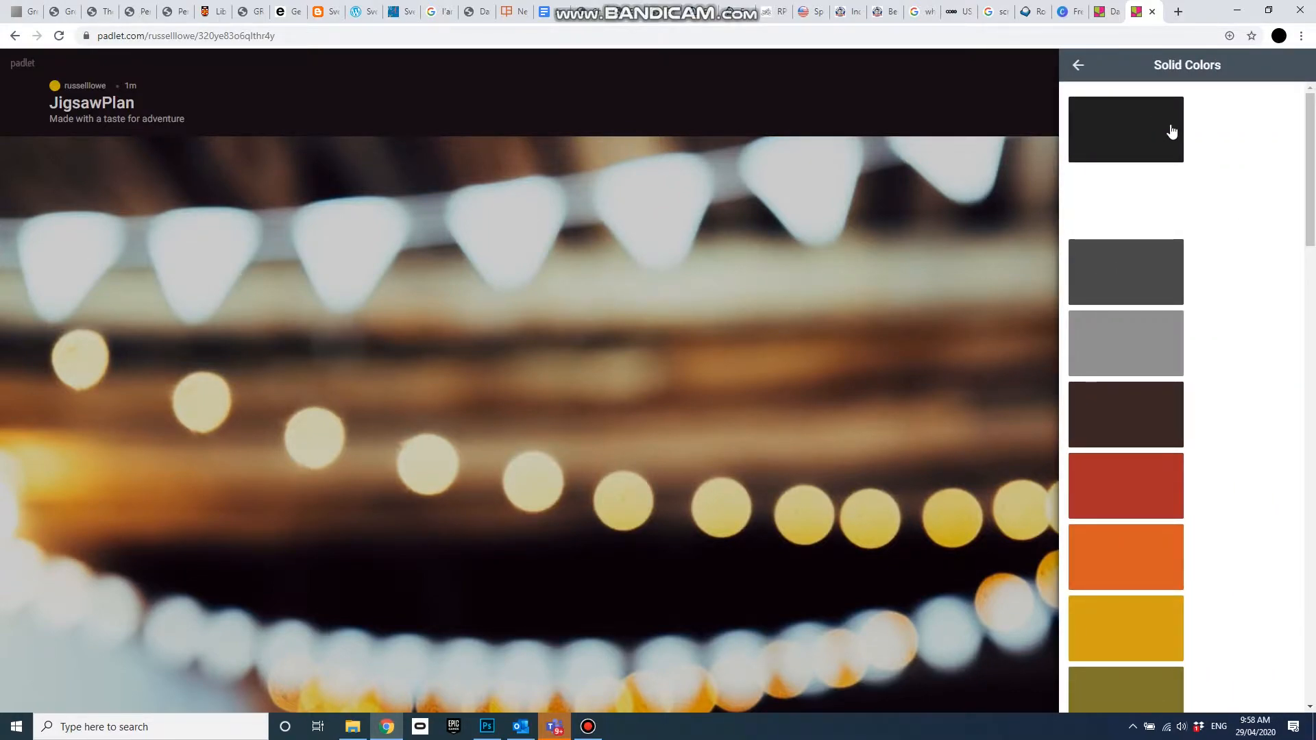
scroll(1246, 335, "down", 10)
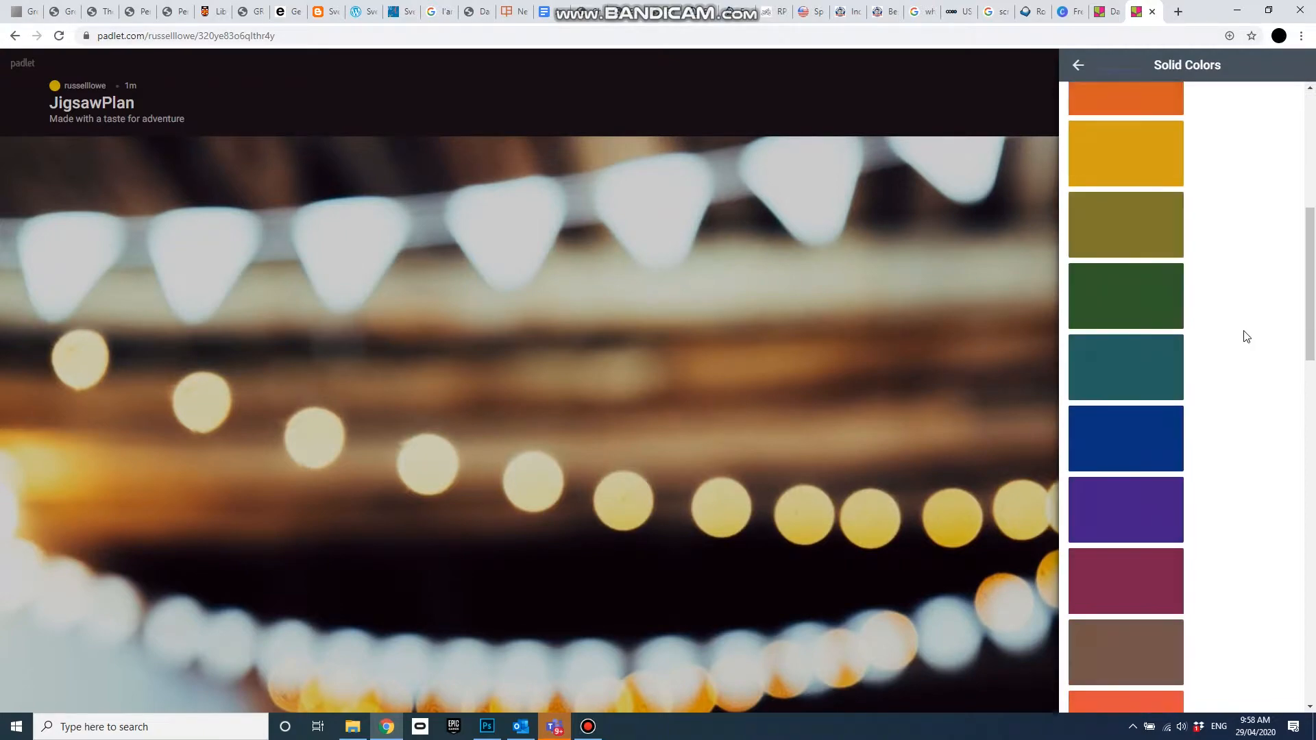
scroll(1246, 336, "down", 6)
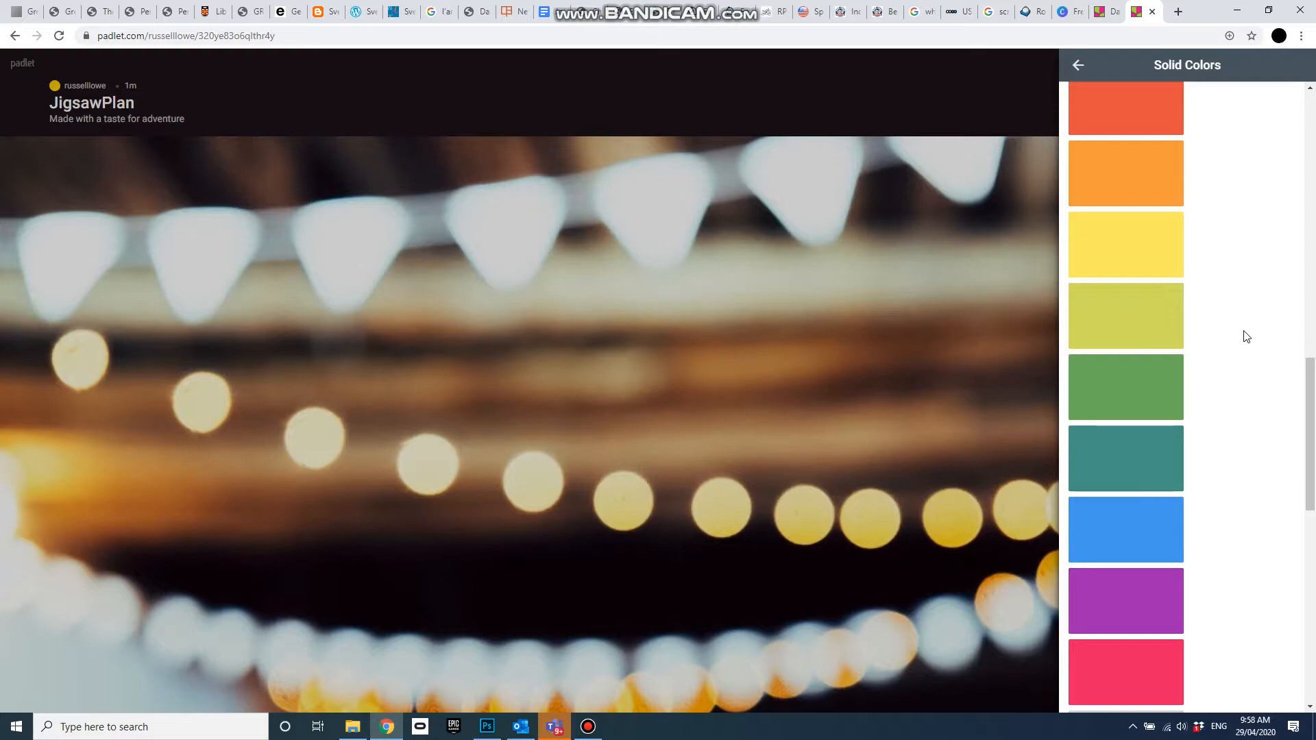
scroll(1246, 336, "down", 2)
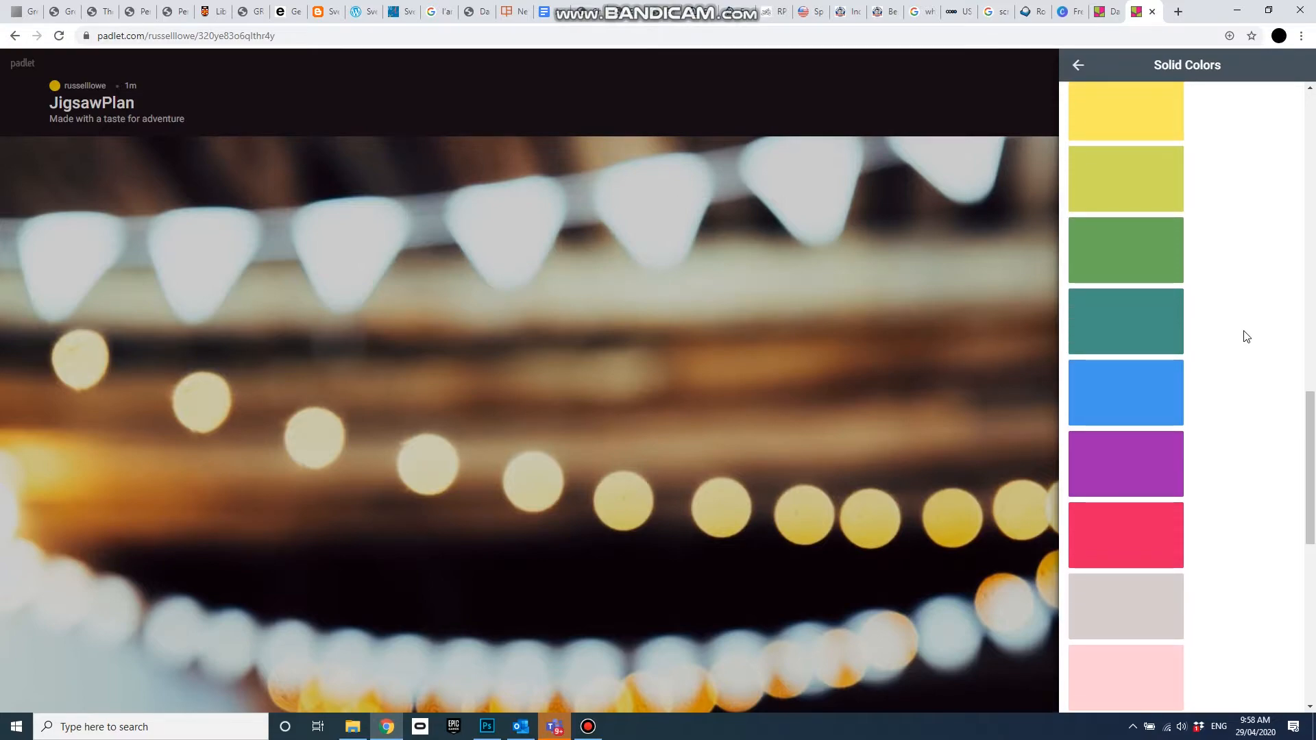
scroll(1246, 336, "down", 9)
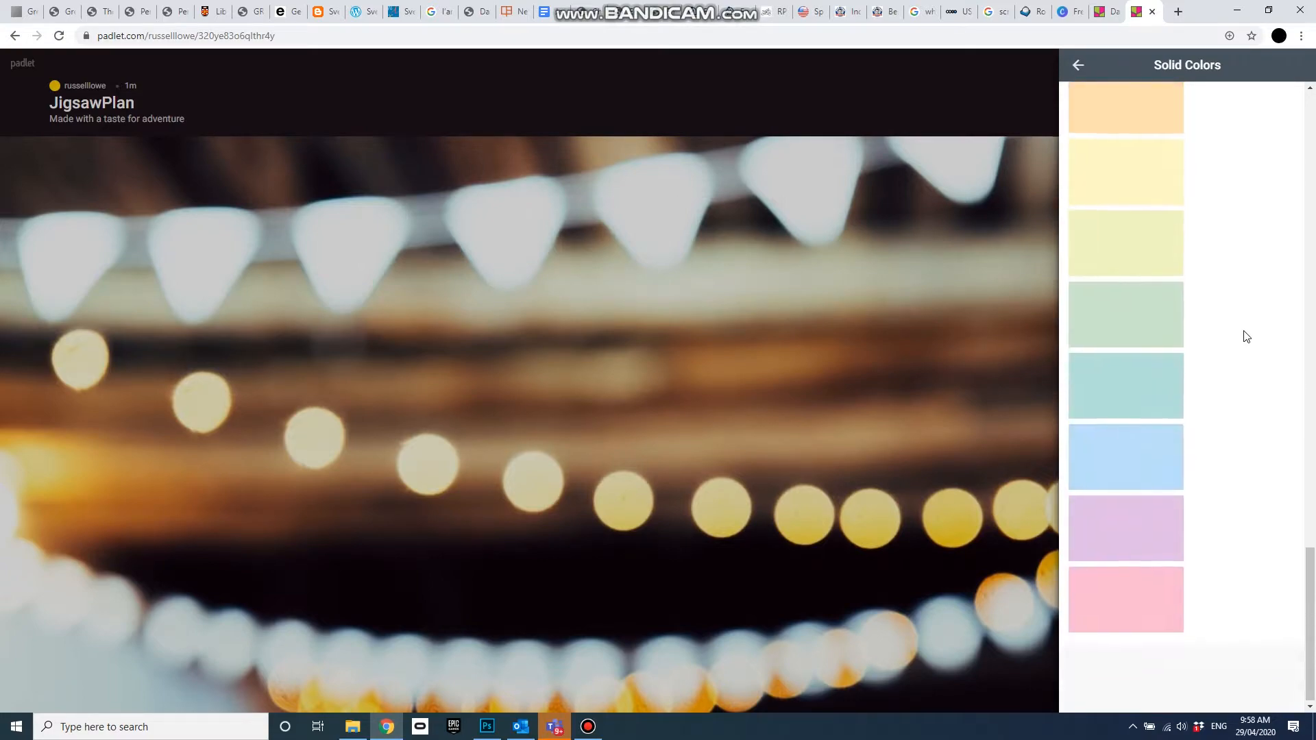
scroll(1246, 336, "up", 20)
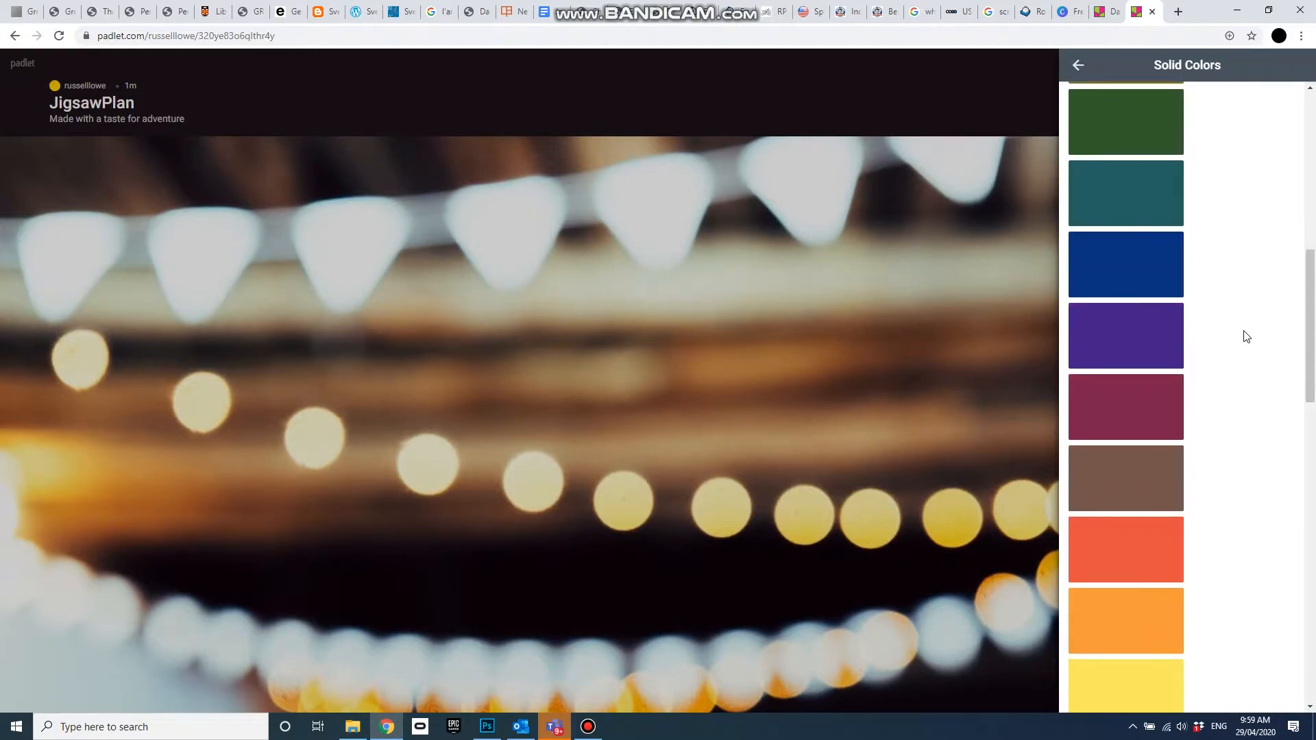
scroll(1246, 335, "up", 4)
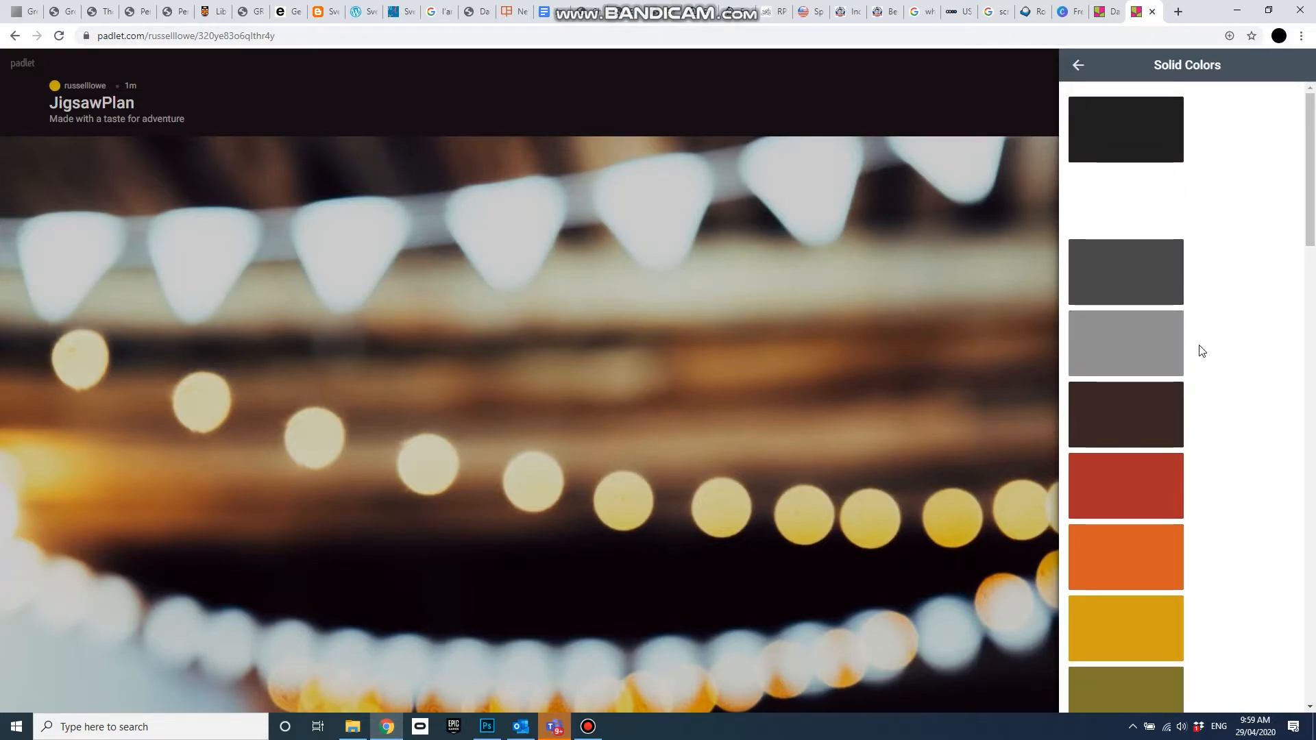
left_click(1138, 353)
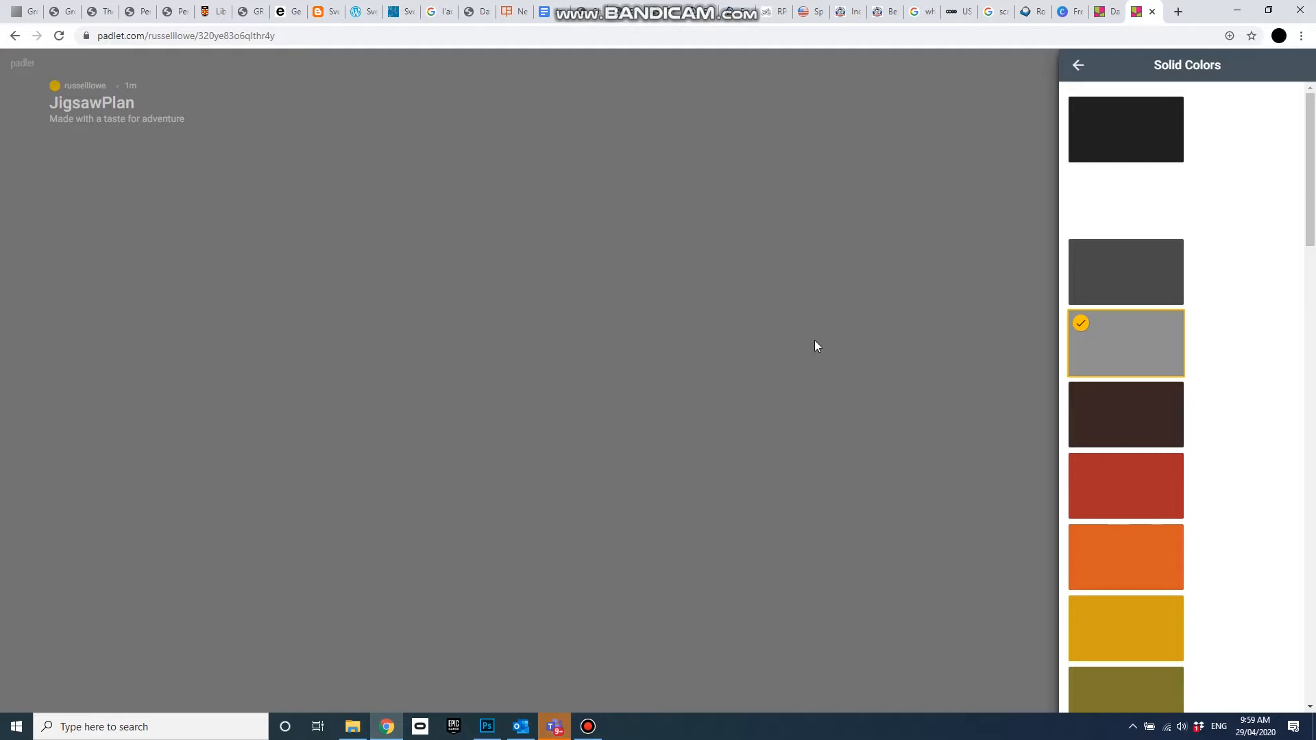
left_click(1077, 64)
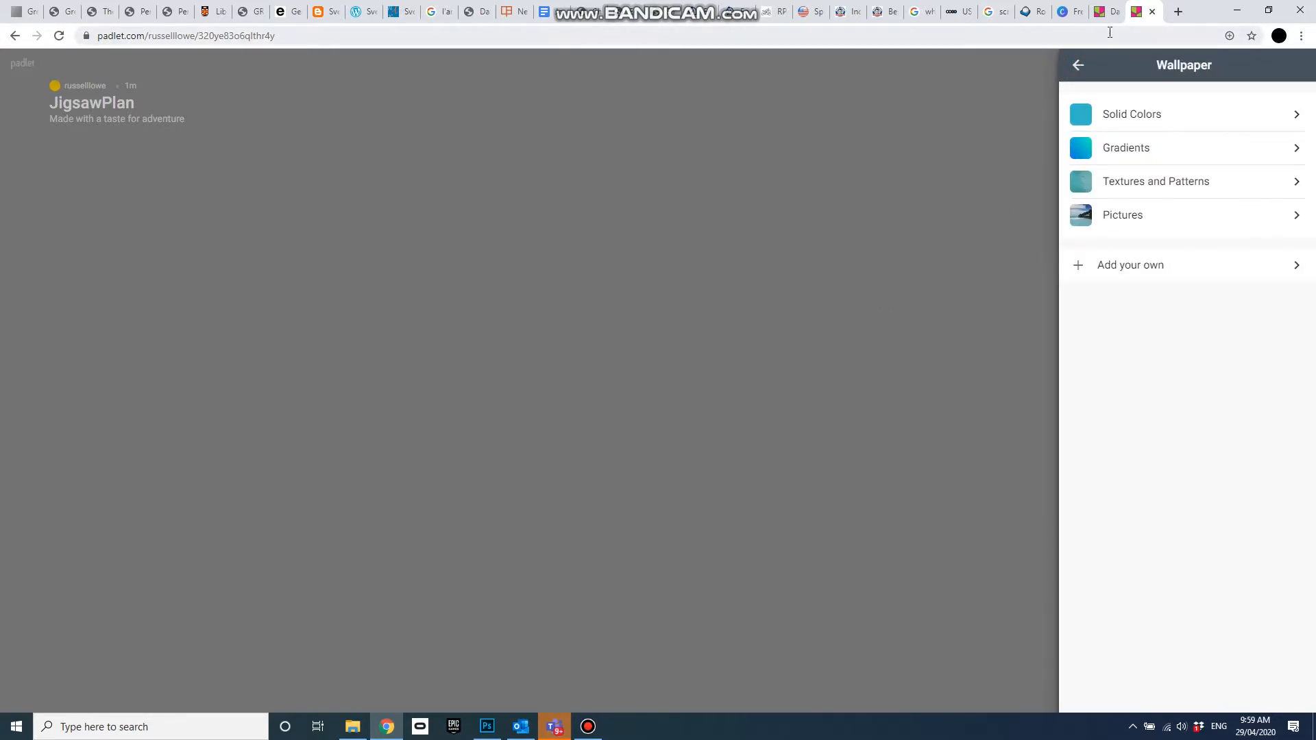
left_click(1077, 66)
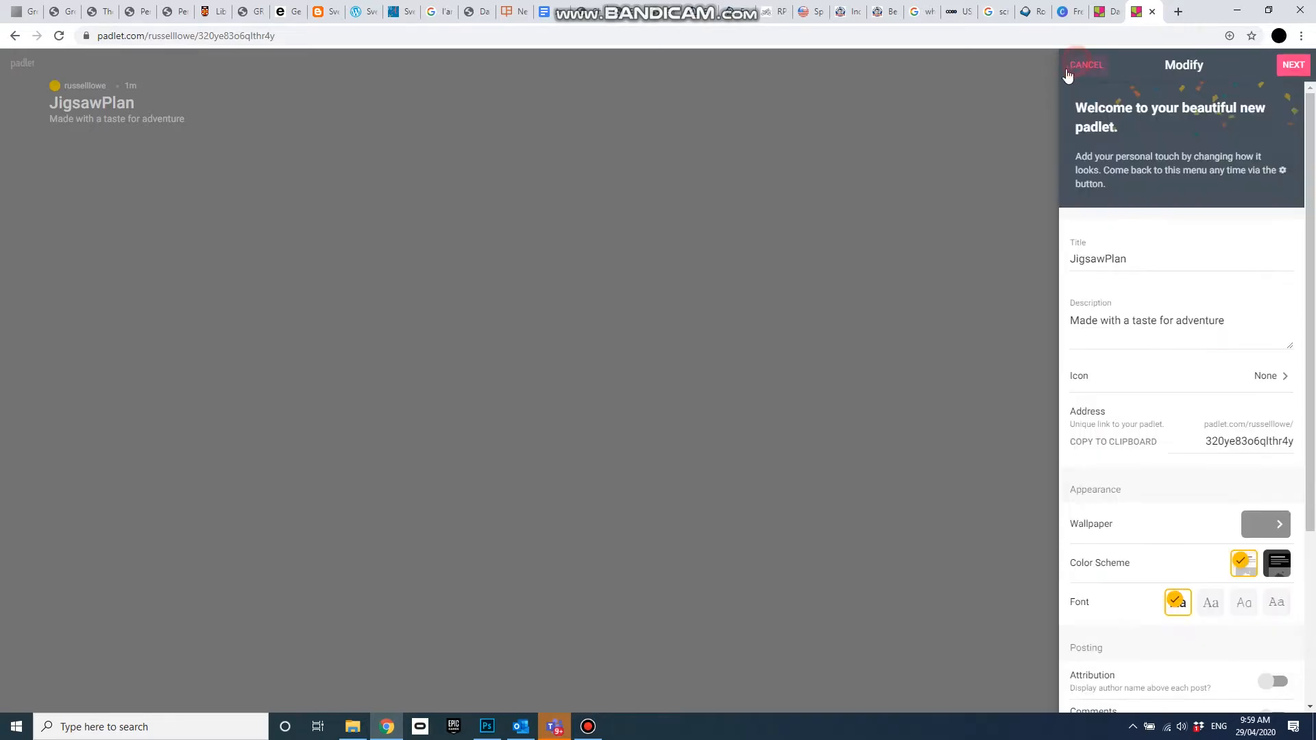
Step: Keep the unsaved padlet changes, finish the setup and start posting
left_click(989, 162)
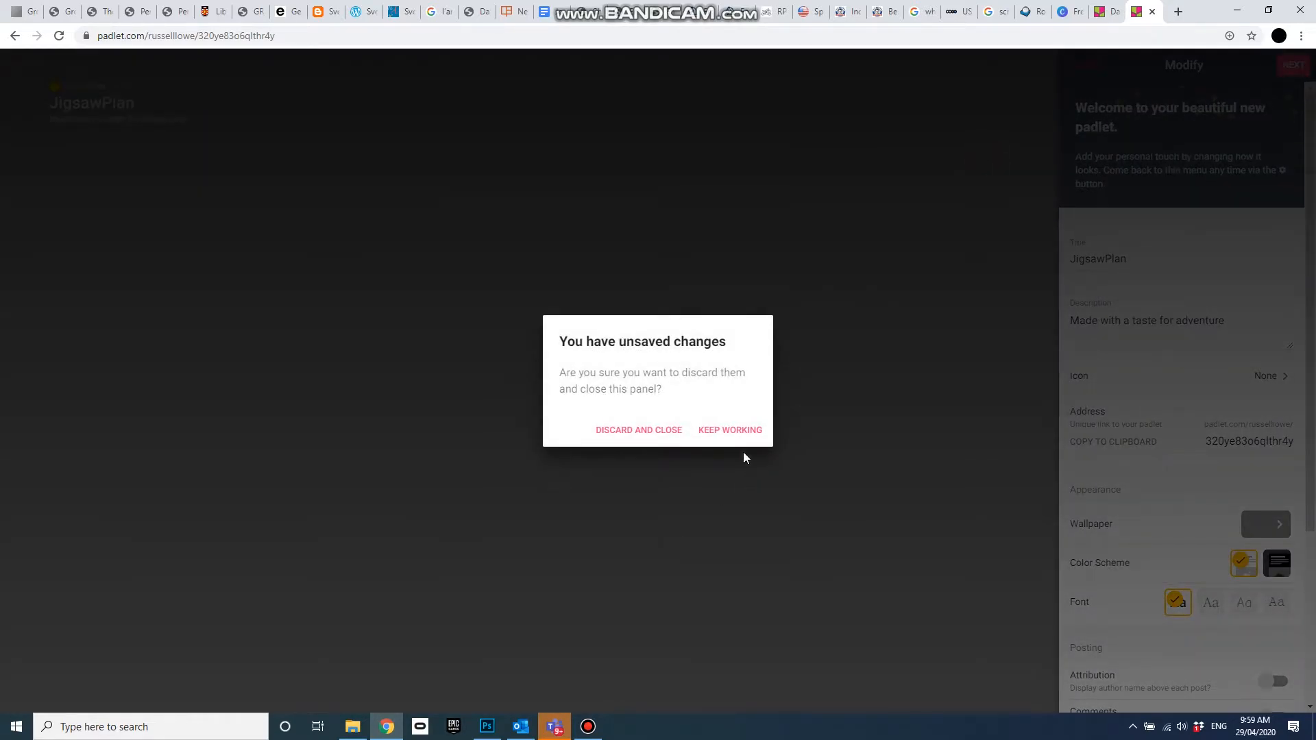
left_click(743, 431)
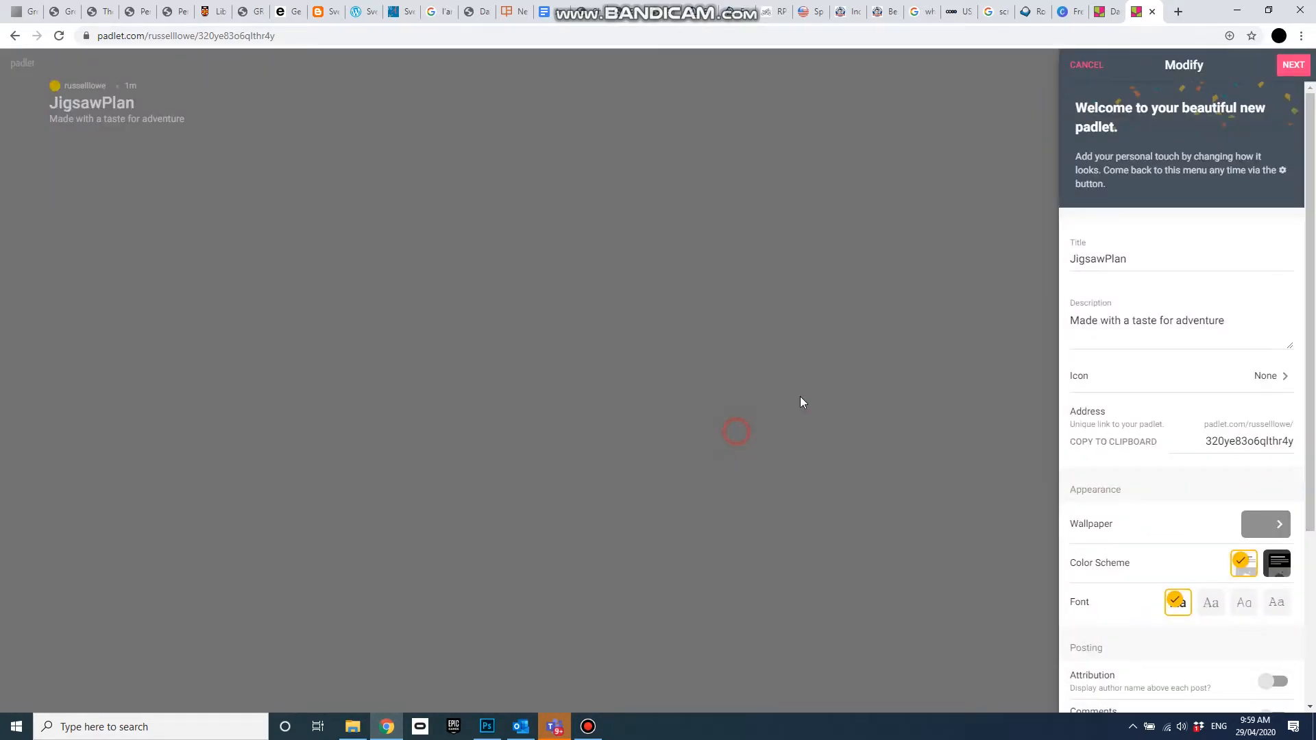
left_click(1292, 67)
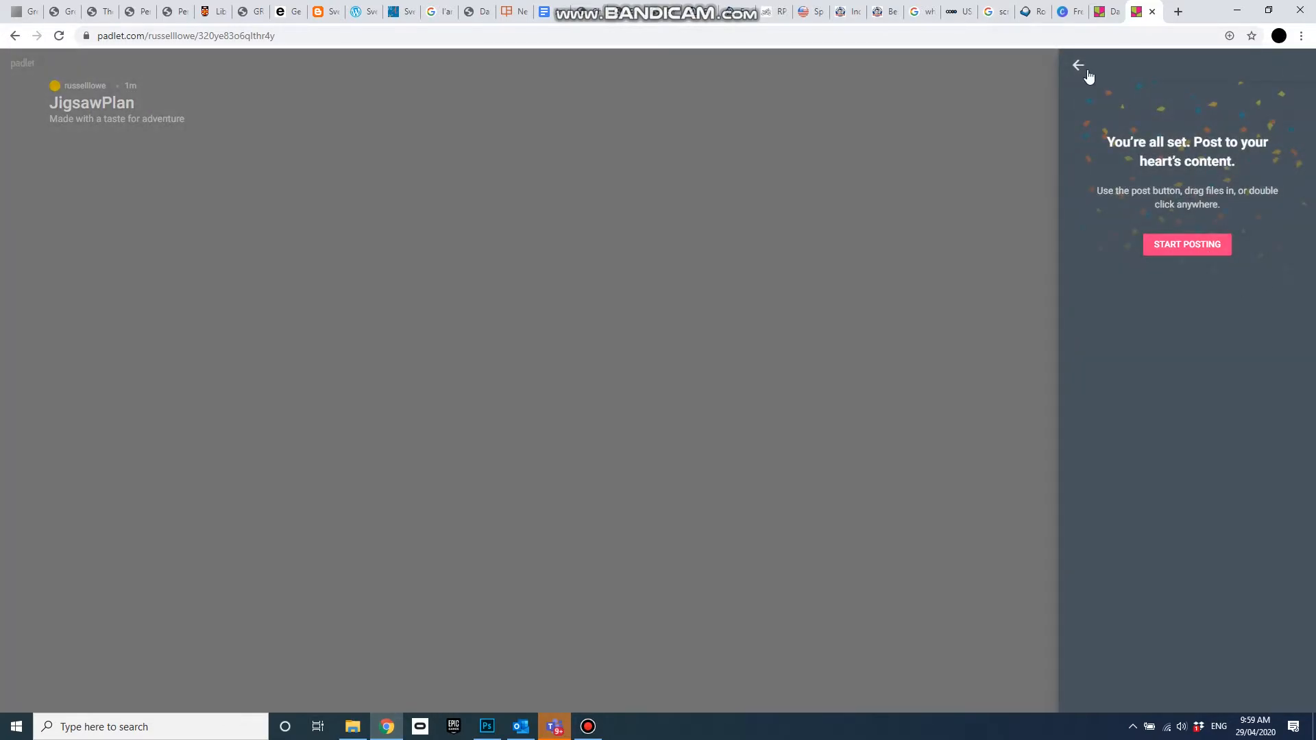
left_click(1185, 250)
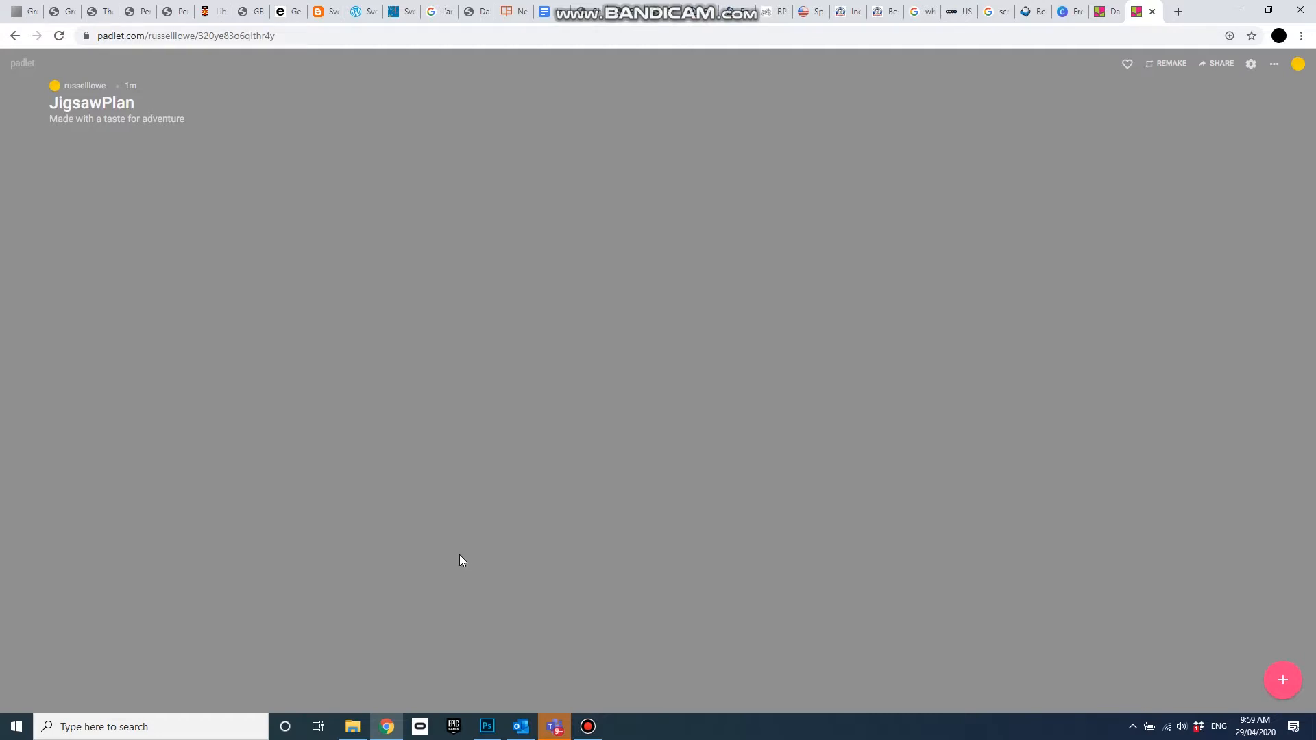
Step: Add the map pieces a1.jpg, a2.jpg and a3.jpg from the course image folder to the canvas together
left_click(353, 728)
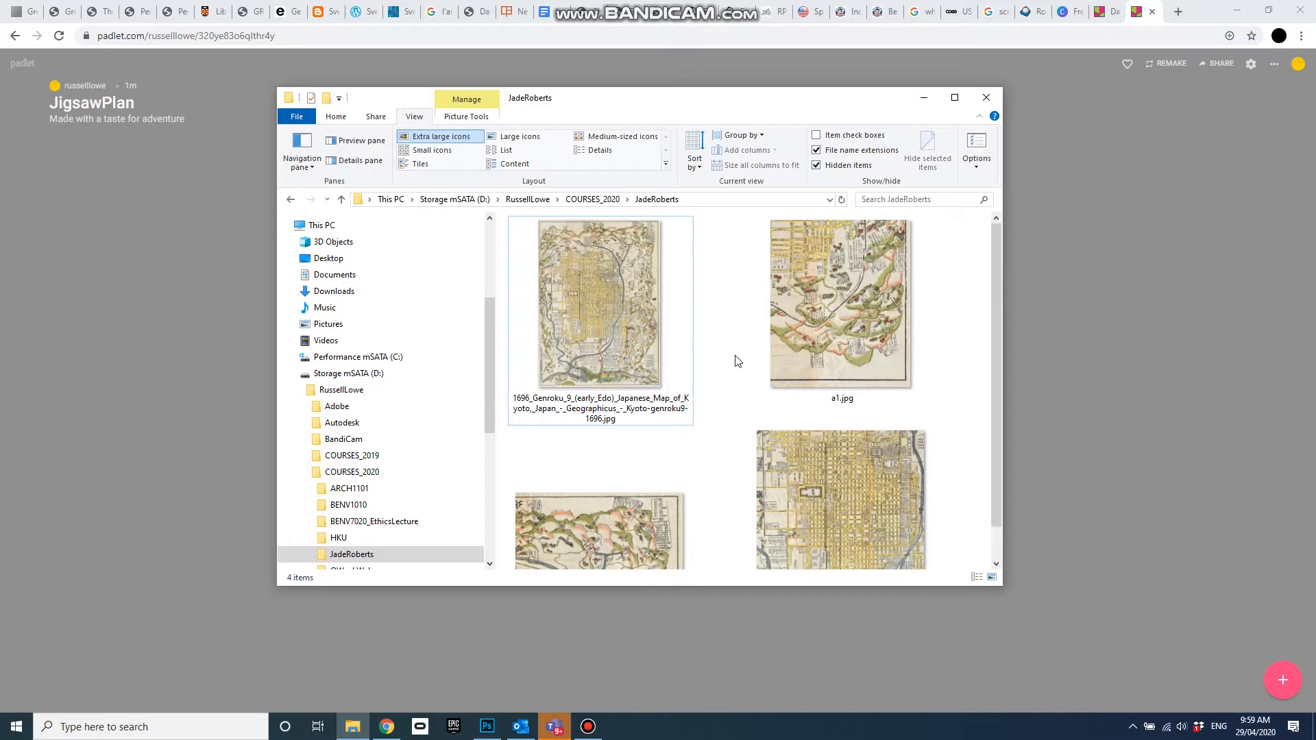
scroll(757, 410, "down", 1)
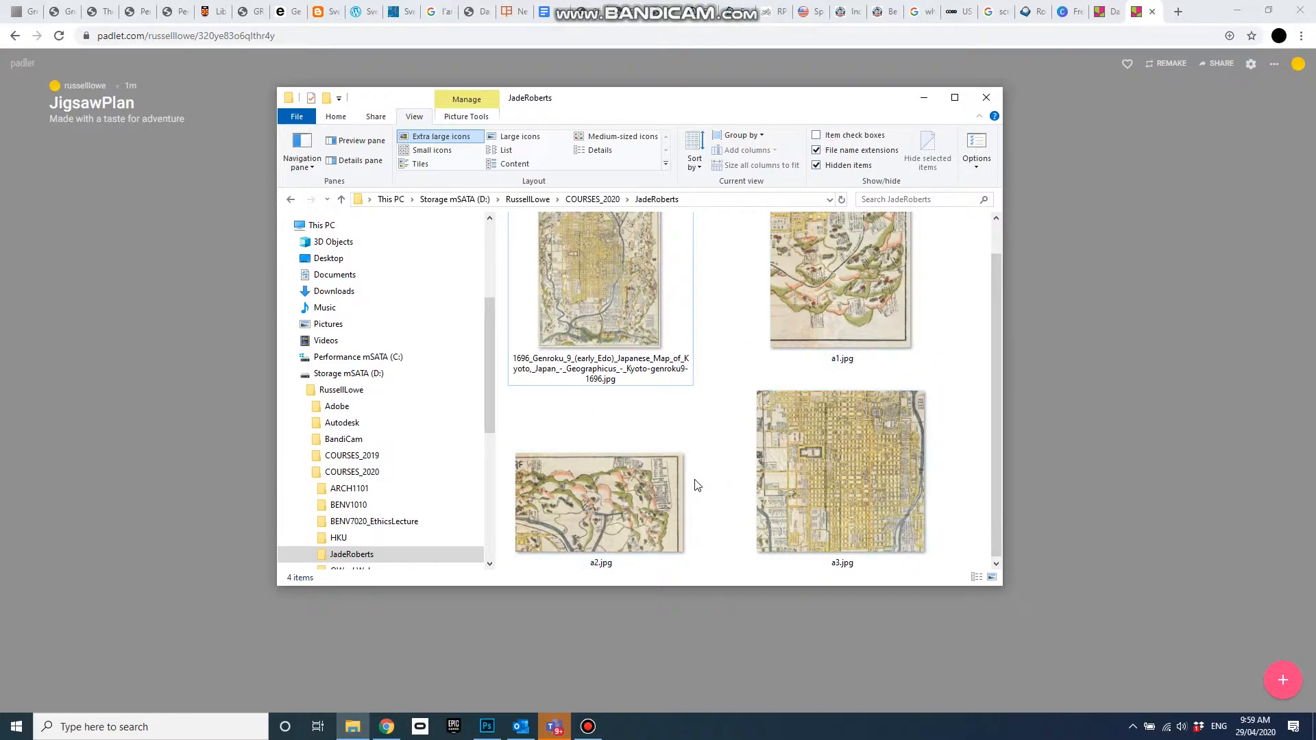
scroll(734, 396, "up", 1)
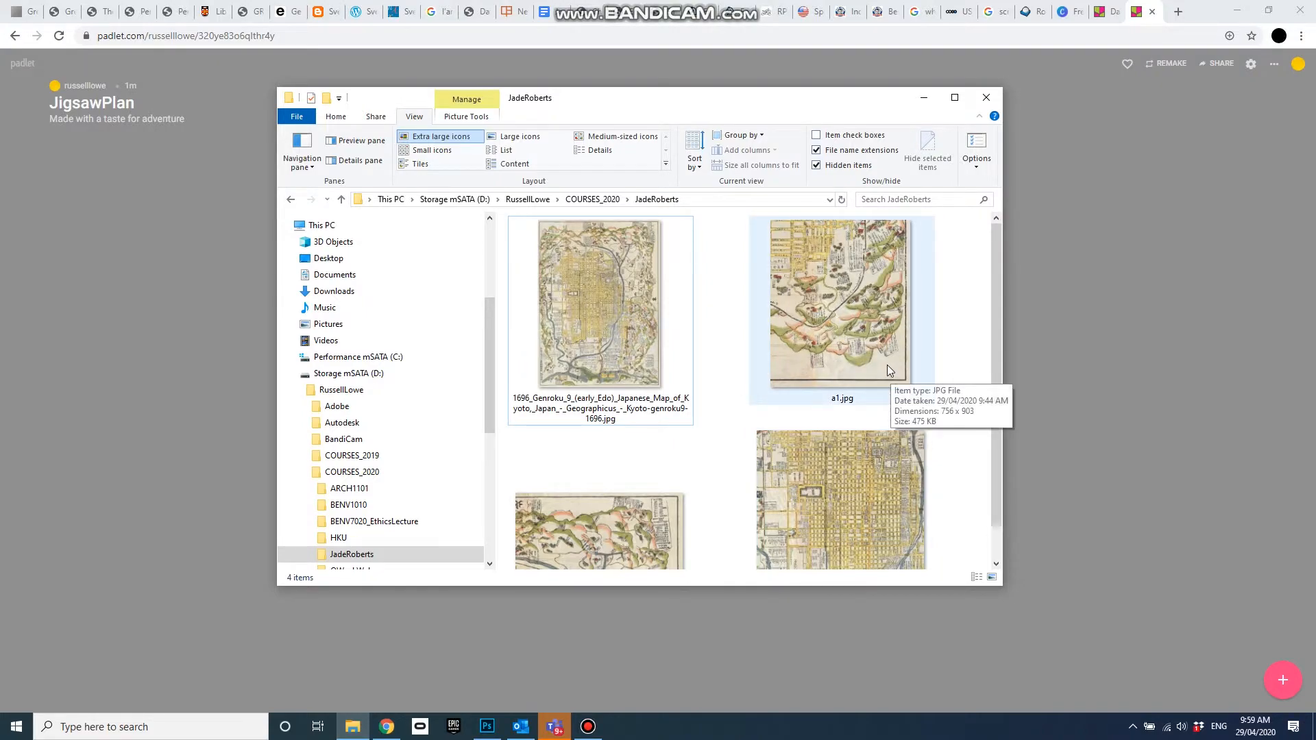
scroll(672, 415, "down", 1)
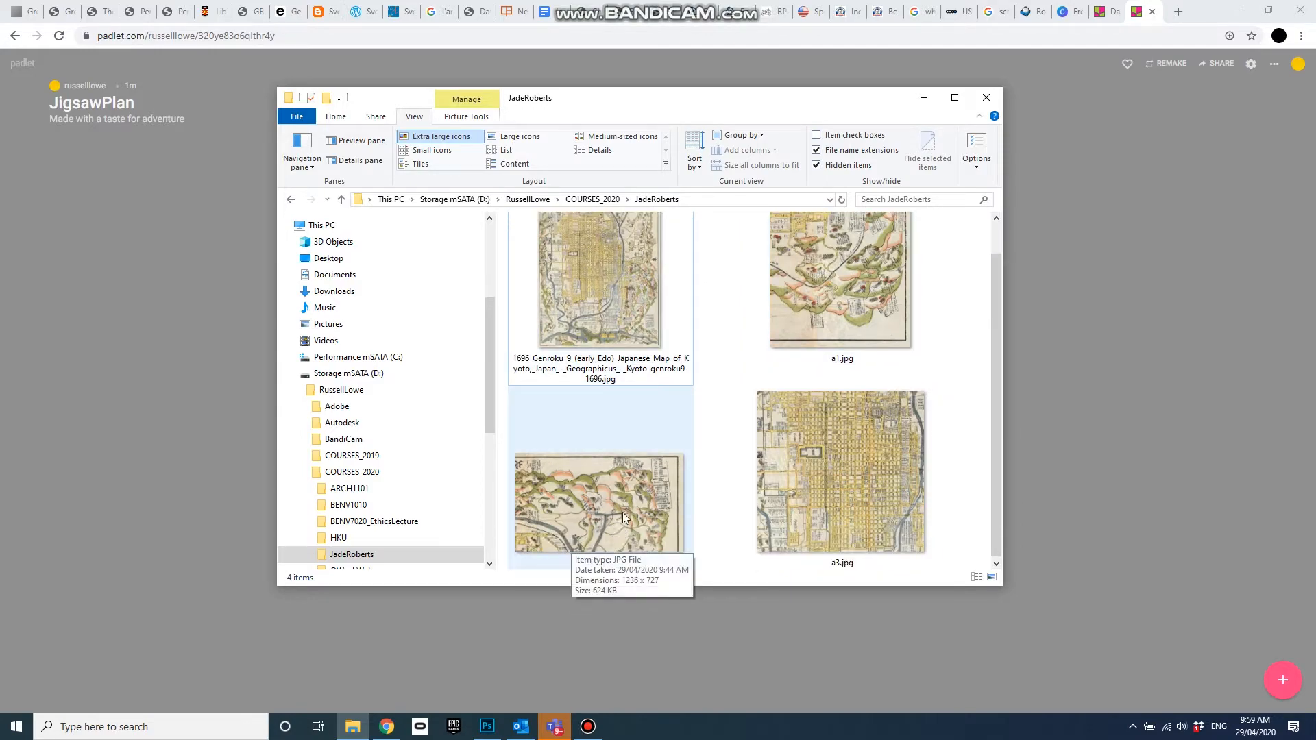
scroll(668, 329, "up", 1)
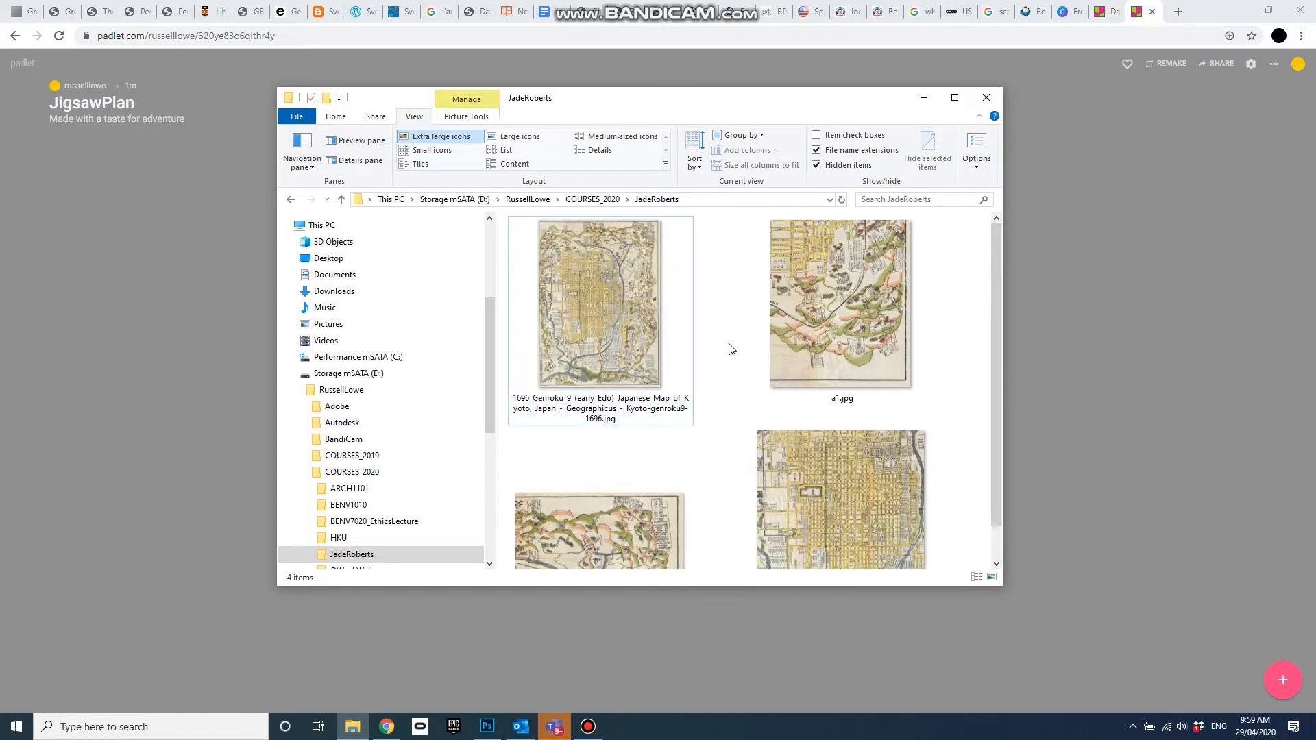
left_click(754, 308)
scroll(755, 306, "down", 1)
scroll(761, 308, "up", 1)
scroll(803, 456, "down", 1)
left_click(788, 483, "ctrl")
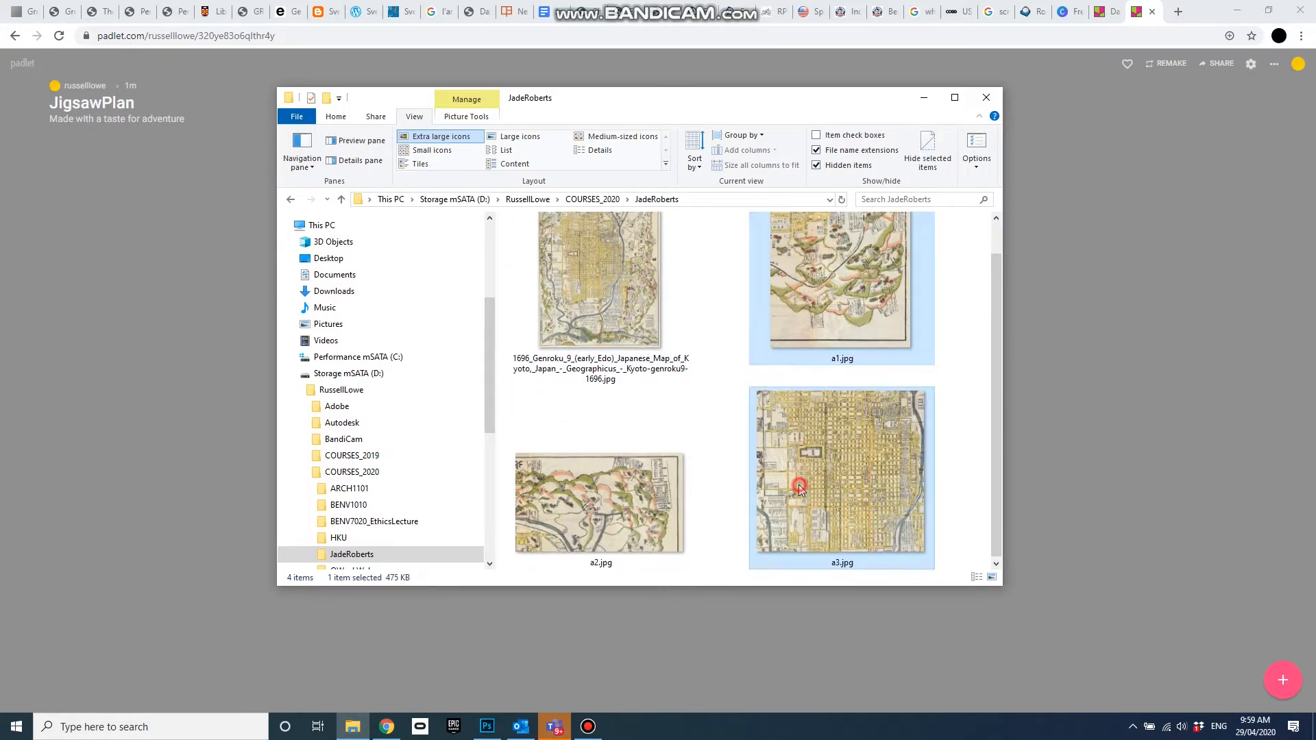
left_click(665, 479, "ctrl")
left_click_drag(618, 502, 221, 438)
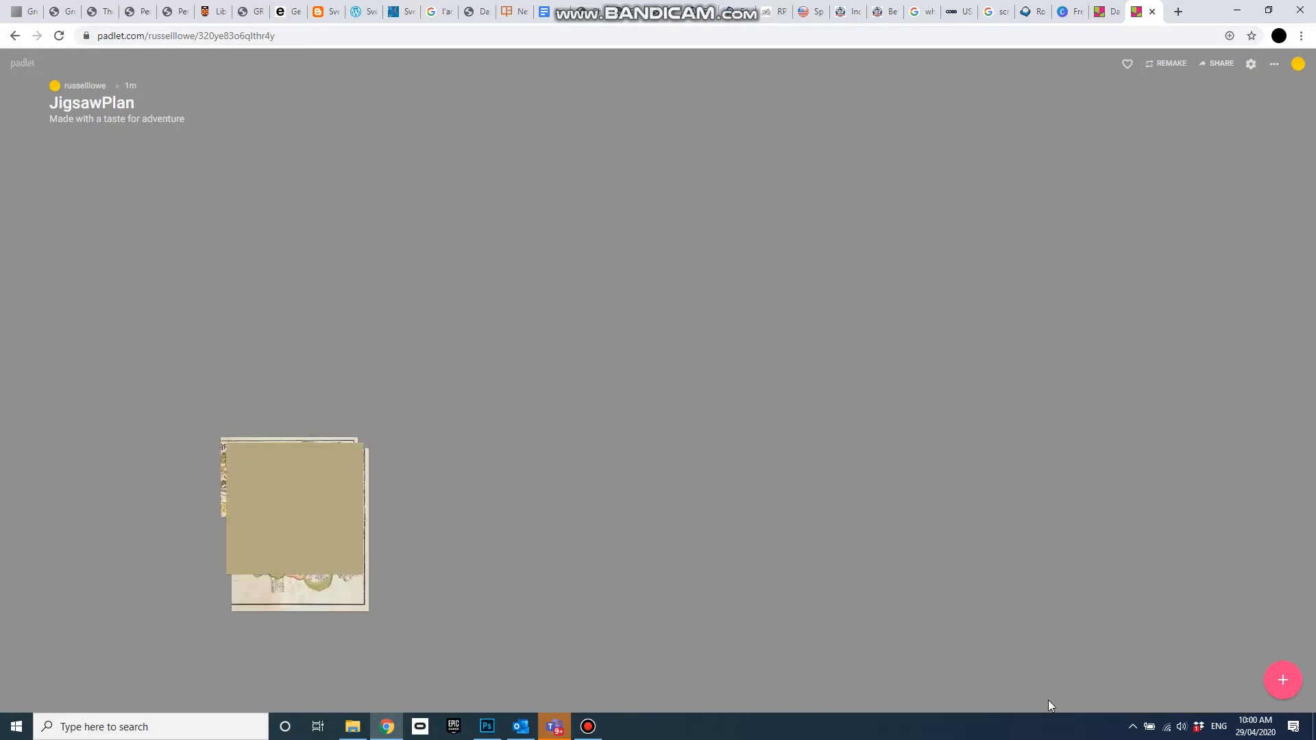
Step: Spread out the stacked map pieces, placing a1 on its own and aligning a3 directly beneath a2 to its left
left_click_drag(285, 494, 675, 202)
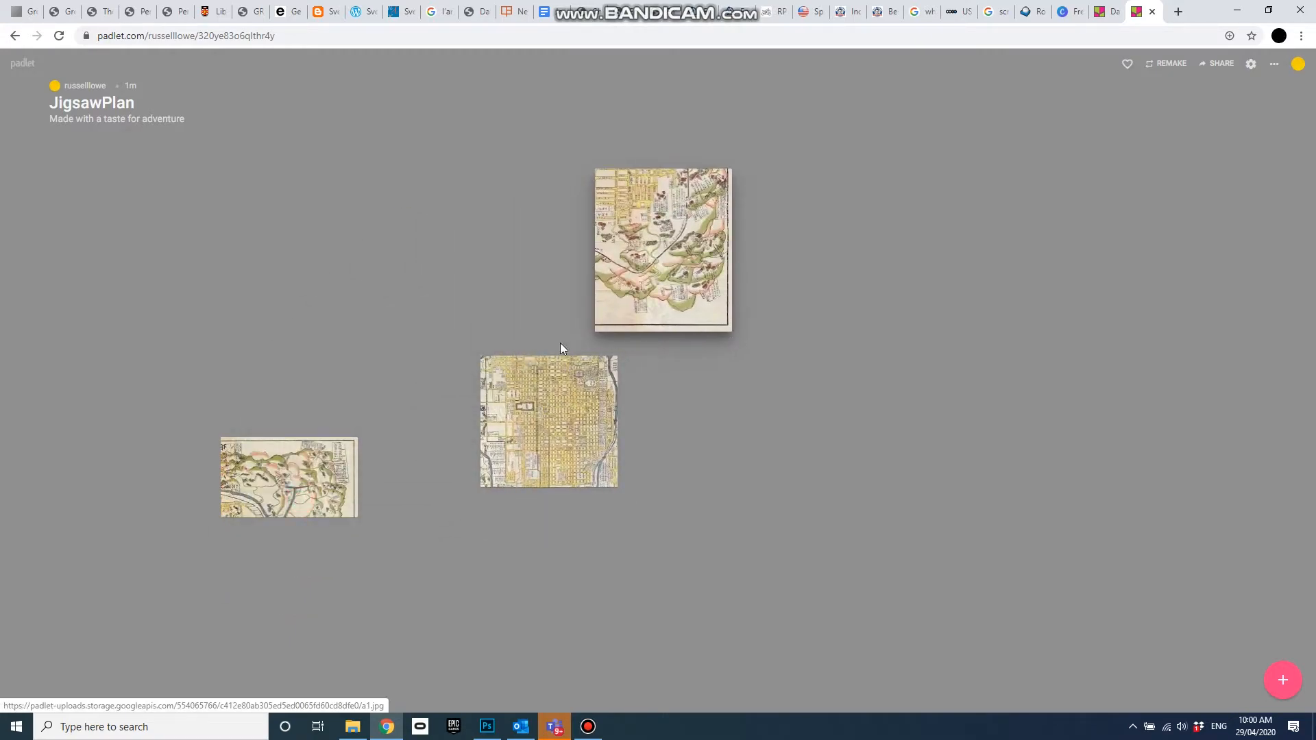
left_click_drag(538, 421, 654, 397)
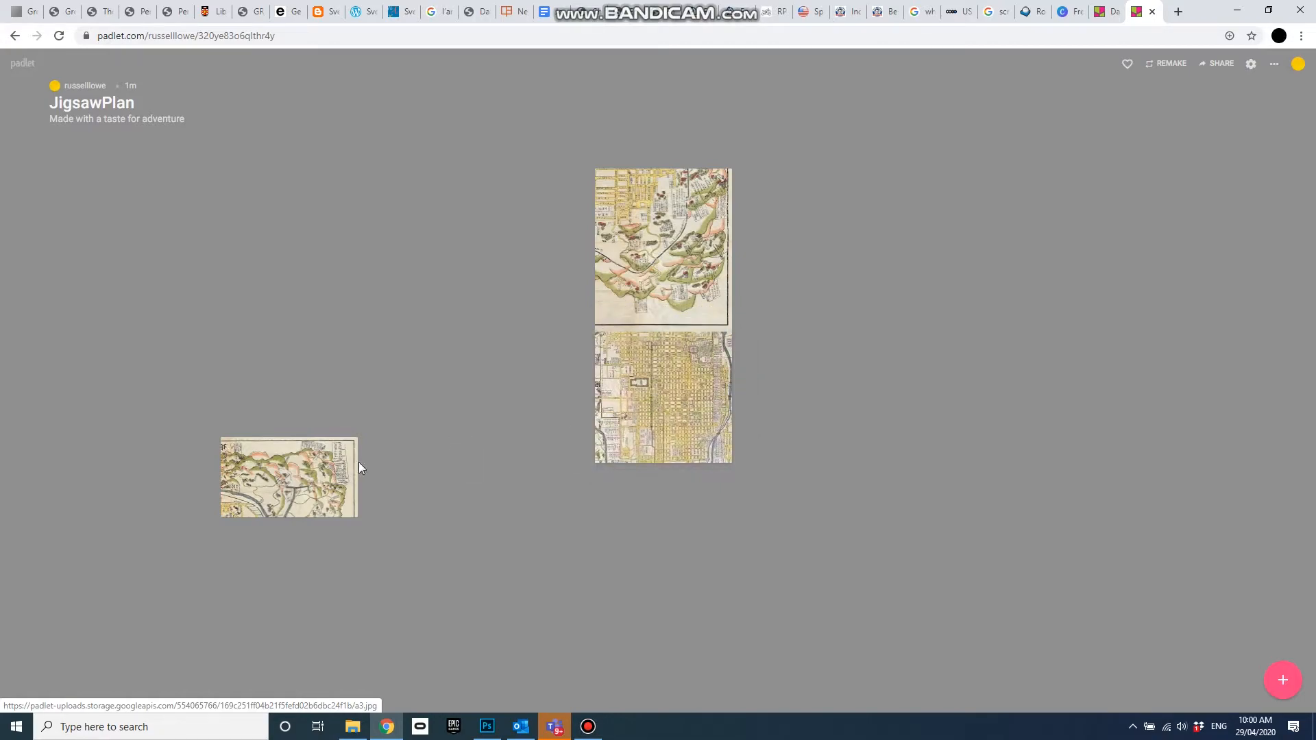
left_click_drag(342, 446, 481, 309)
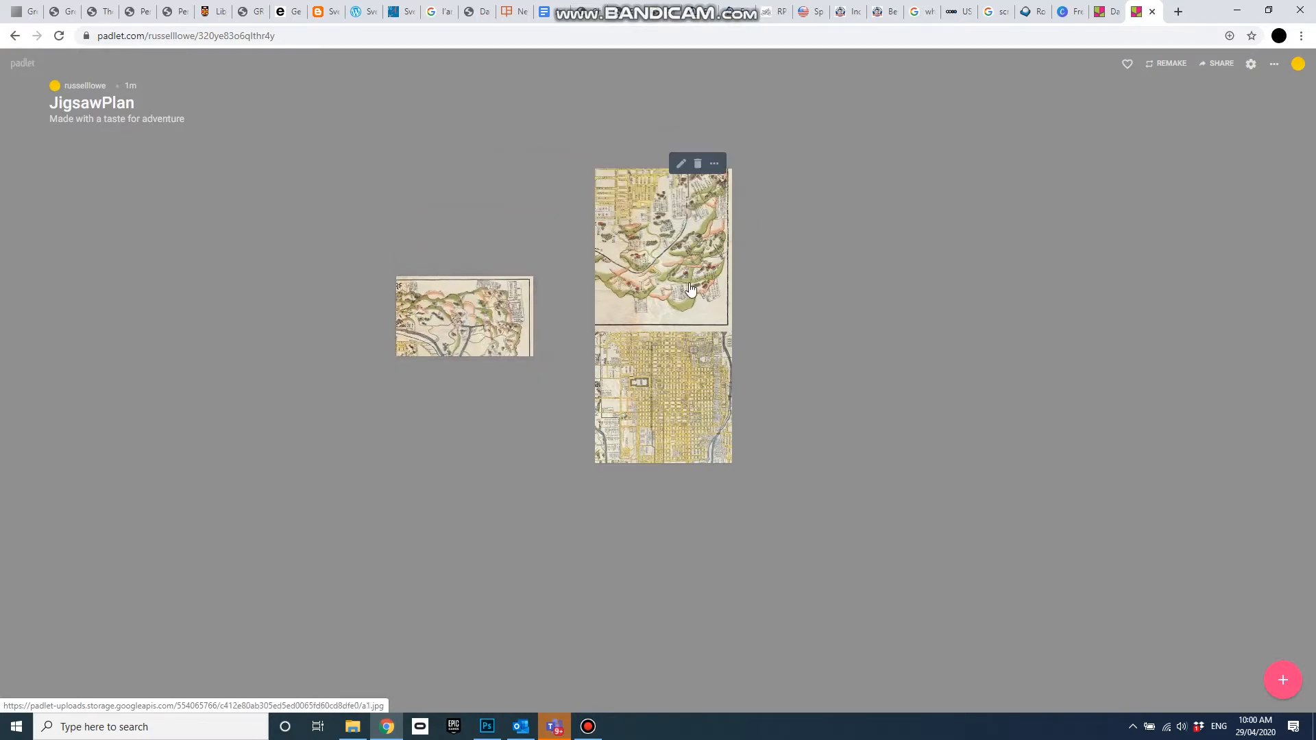
left_click_drag(658, 394, 456, 417)
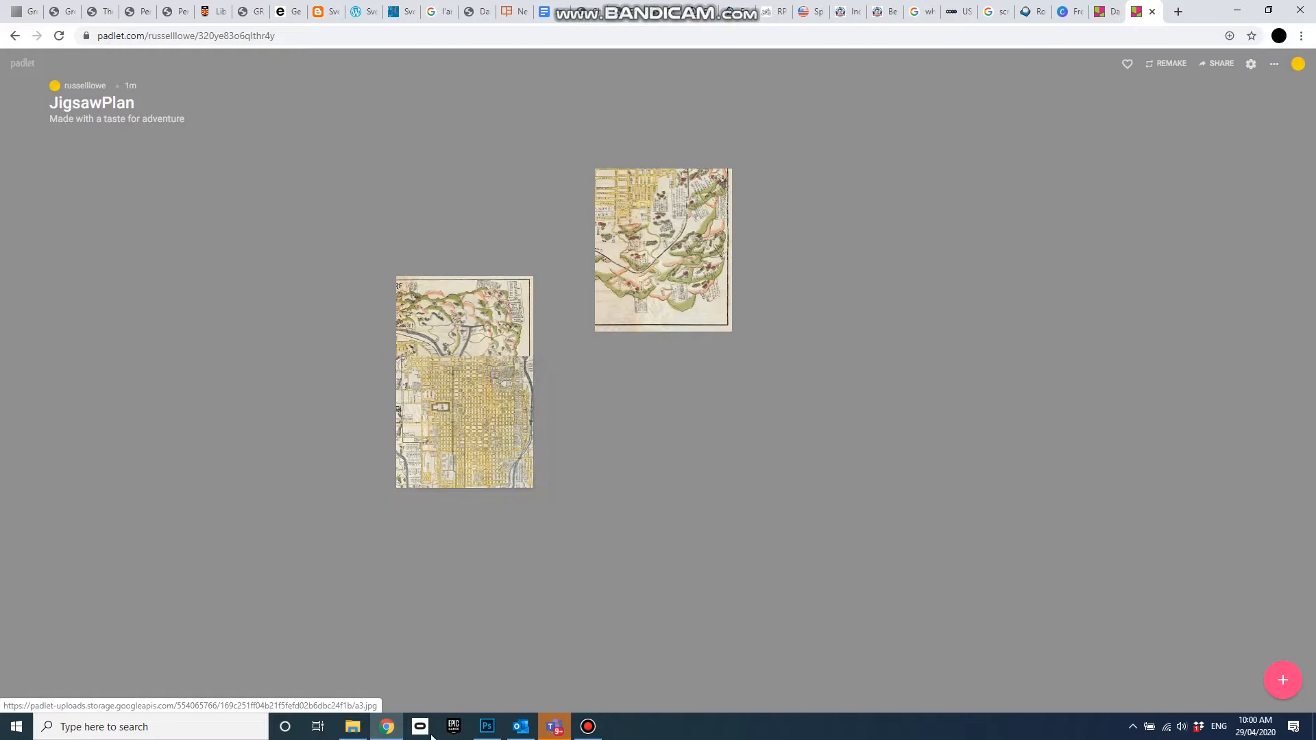
Step: Add a second copy of a3.jpg to the empty lower-right area of the canvas
left_click(353, 728)
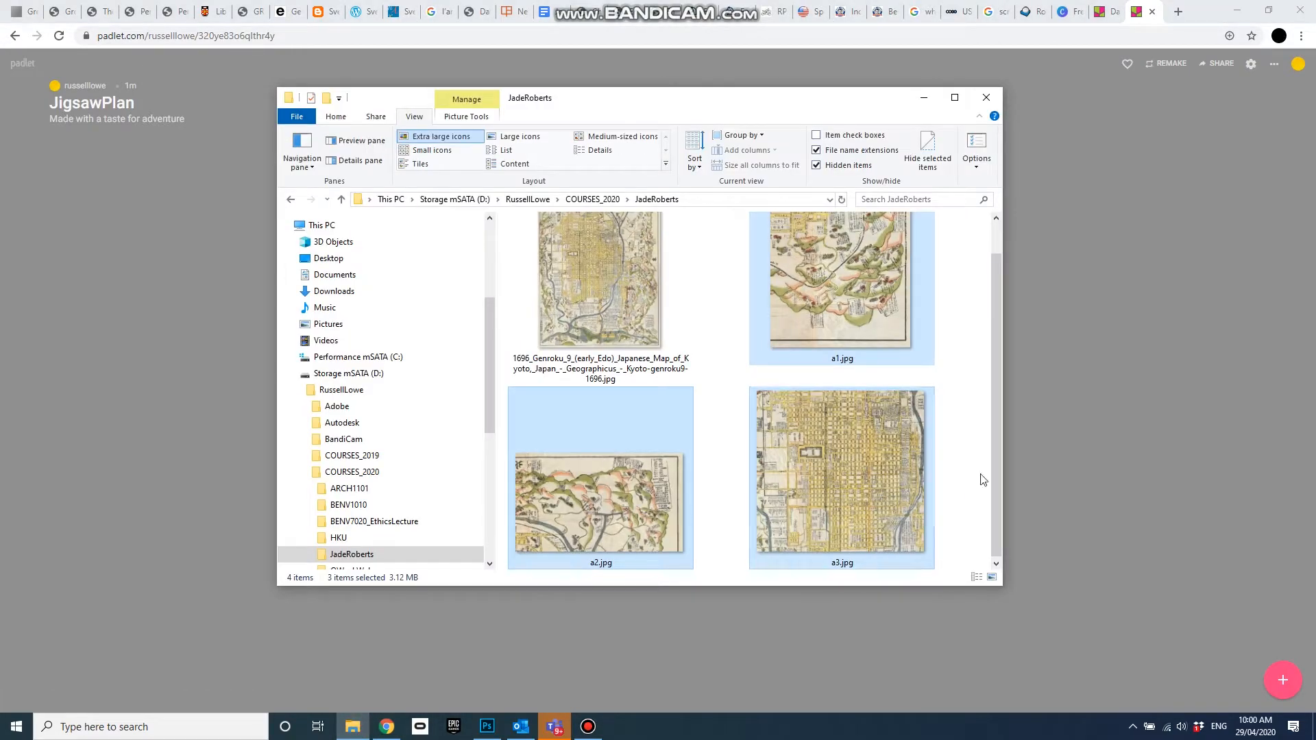
left_click(955, 470)
left_click_drag(784, 470, 1056, 483)
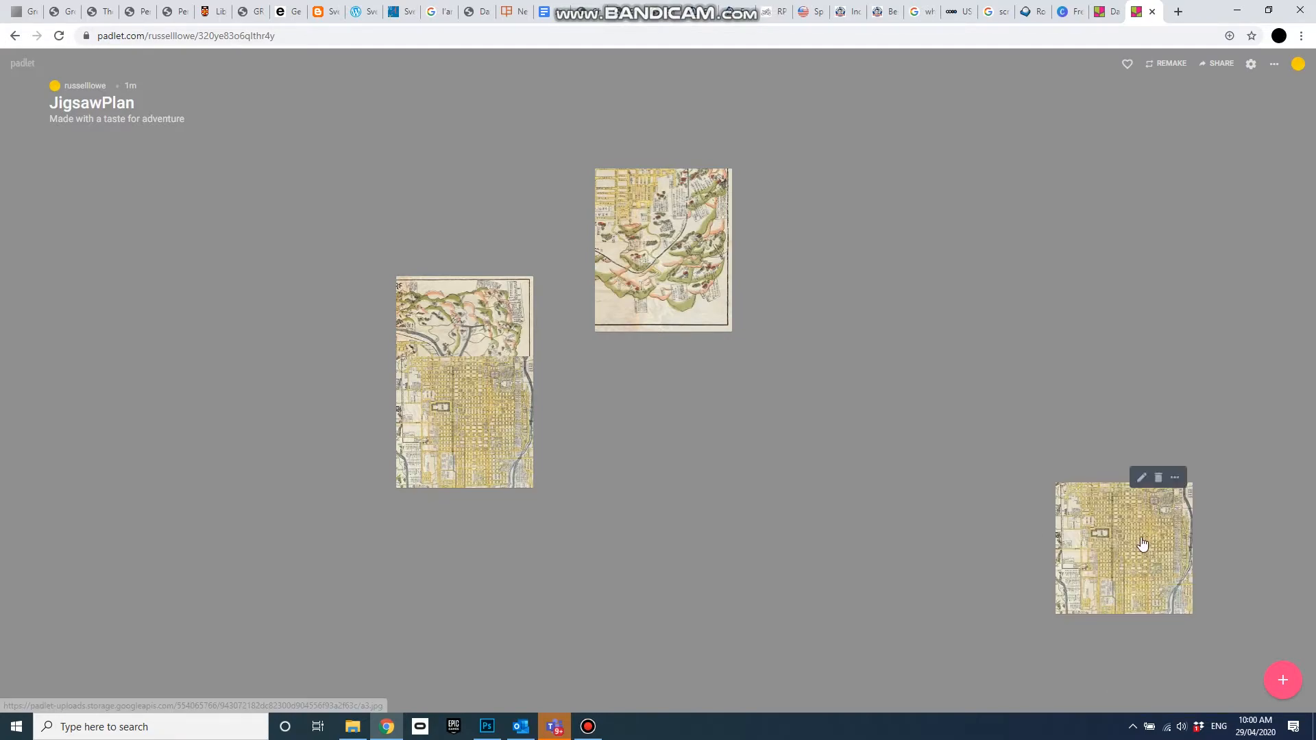
Step: Rearrange the pieces so a2 adjoins the left edge of the first a3 and the second a3 sits directly above it
left_click_drag(1147, 522, 488, 531)
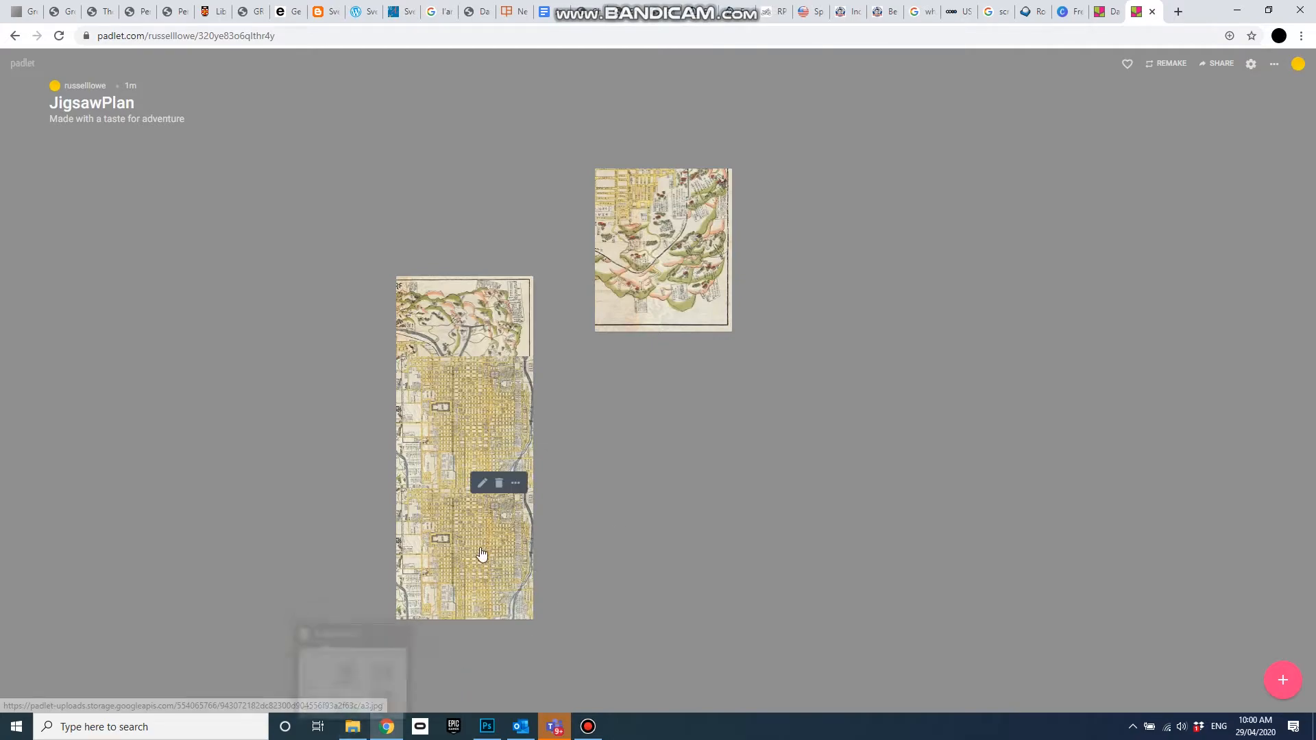
left_click_drag(481, 554, 620, 415)
left_click_drag(469, 315, 332, 396)
left_click_drag(609, 437, 472, 306)
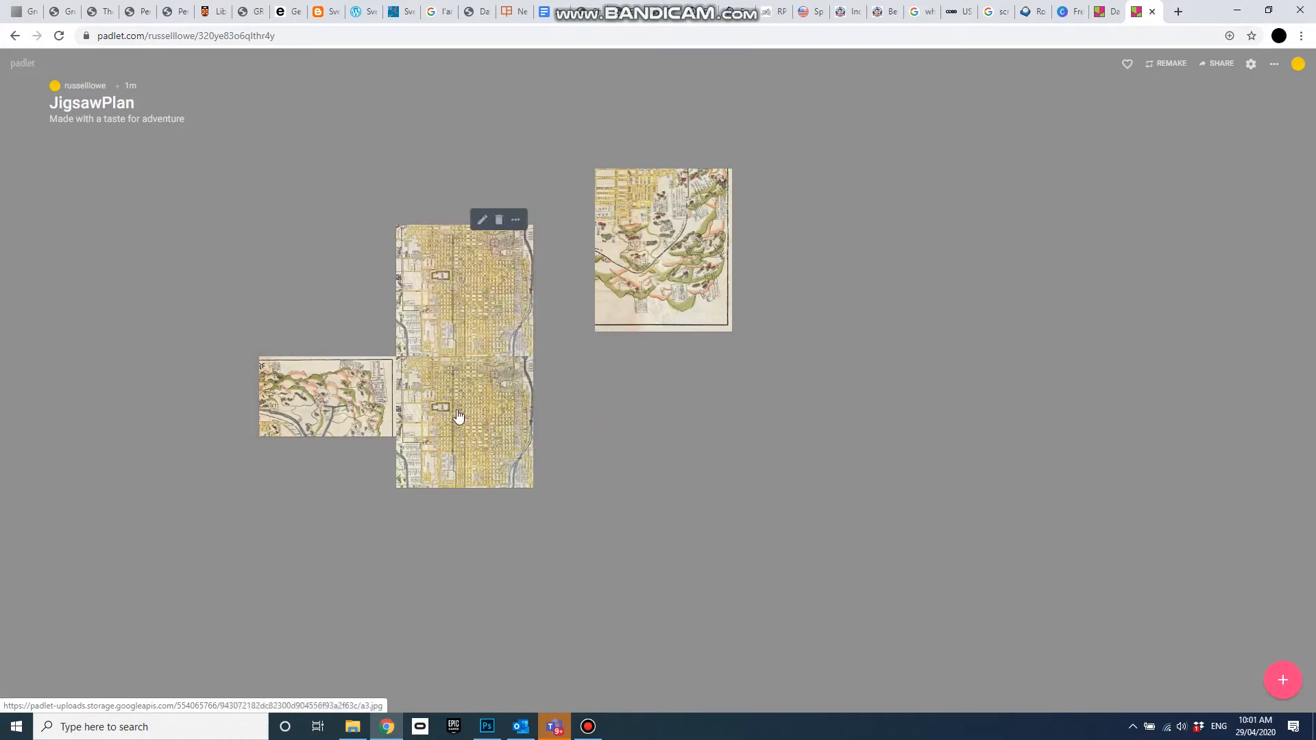
Step: Rotate the source image a3.jpg by 180 degrees in the Photos viewer and return to the image folder
mouse_move(473, 259)
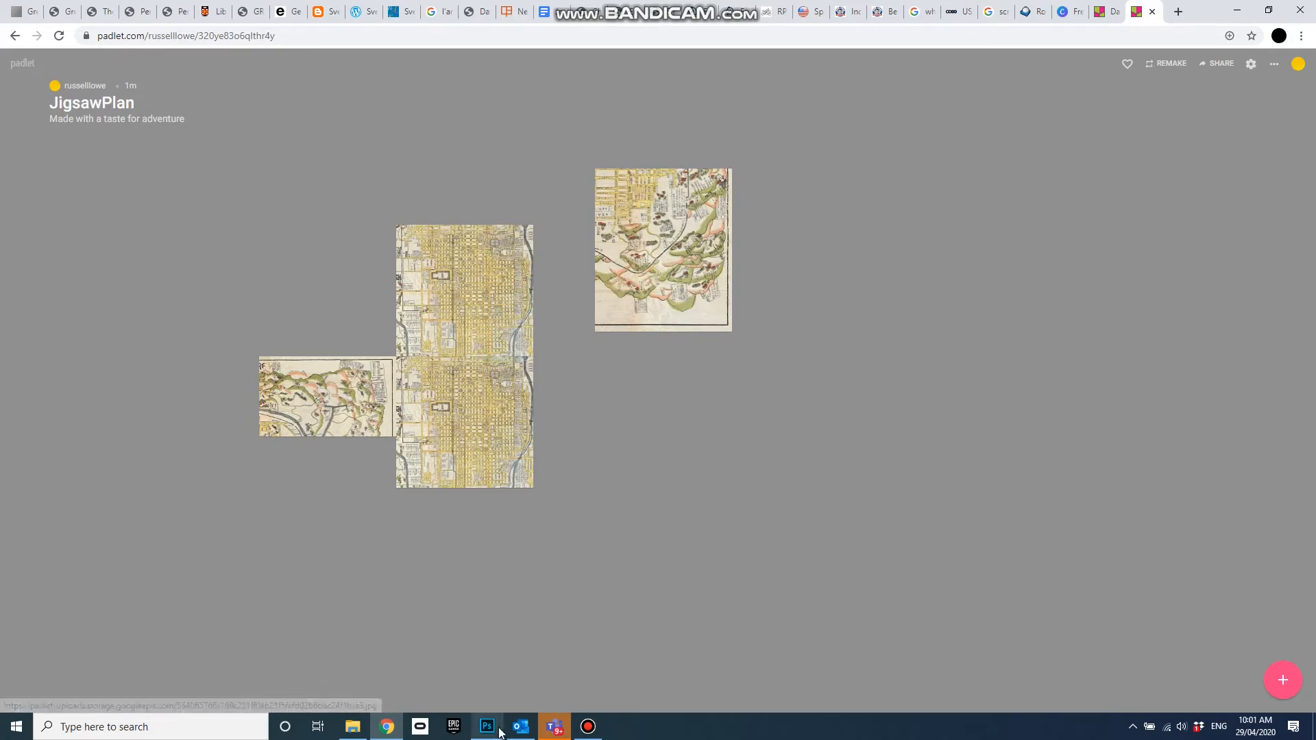
left_click(364, 734)
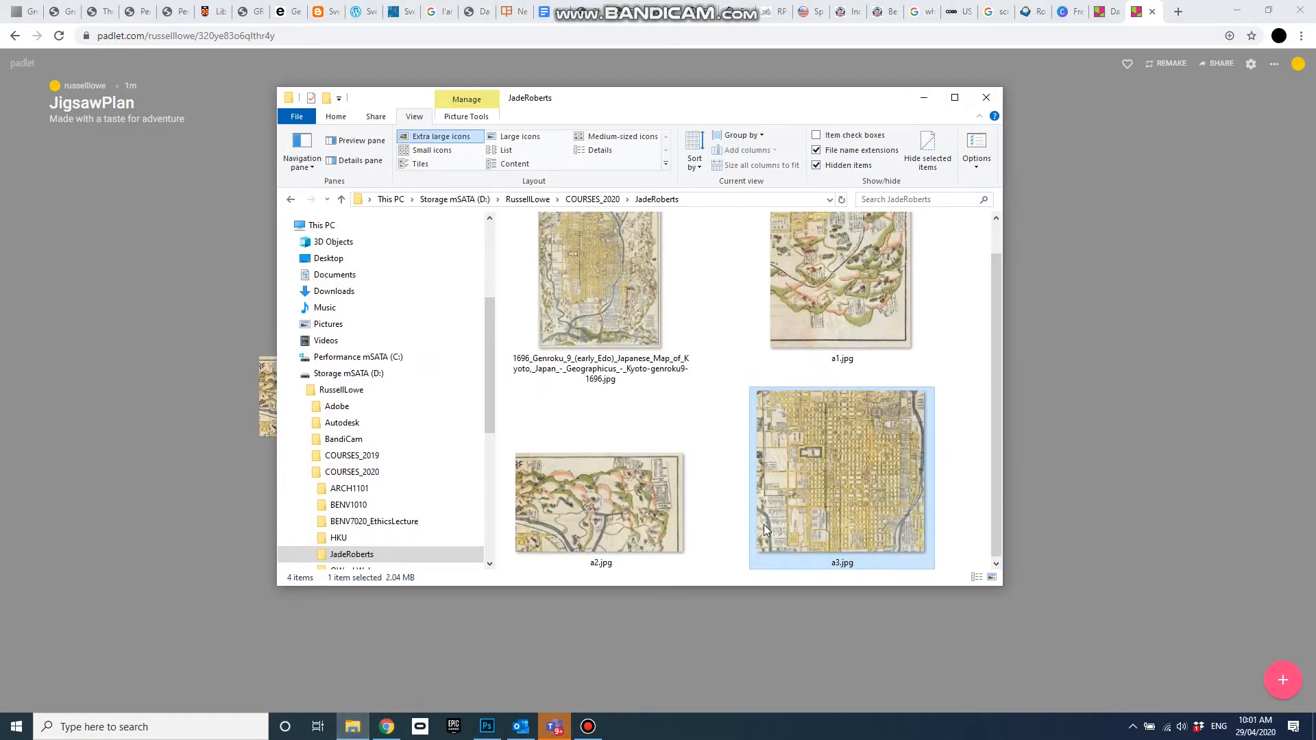
double_click(860, 495)
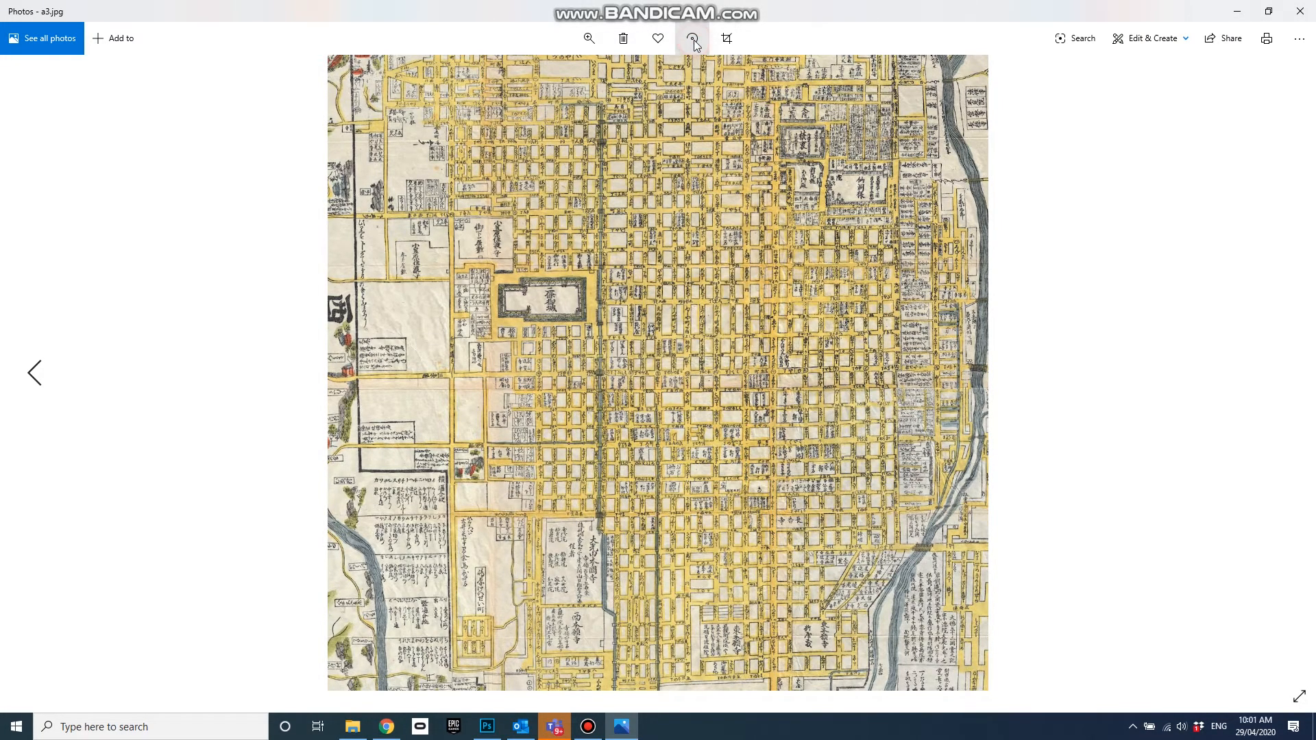
left_click(694, 40)
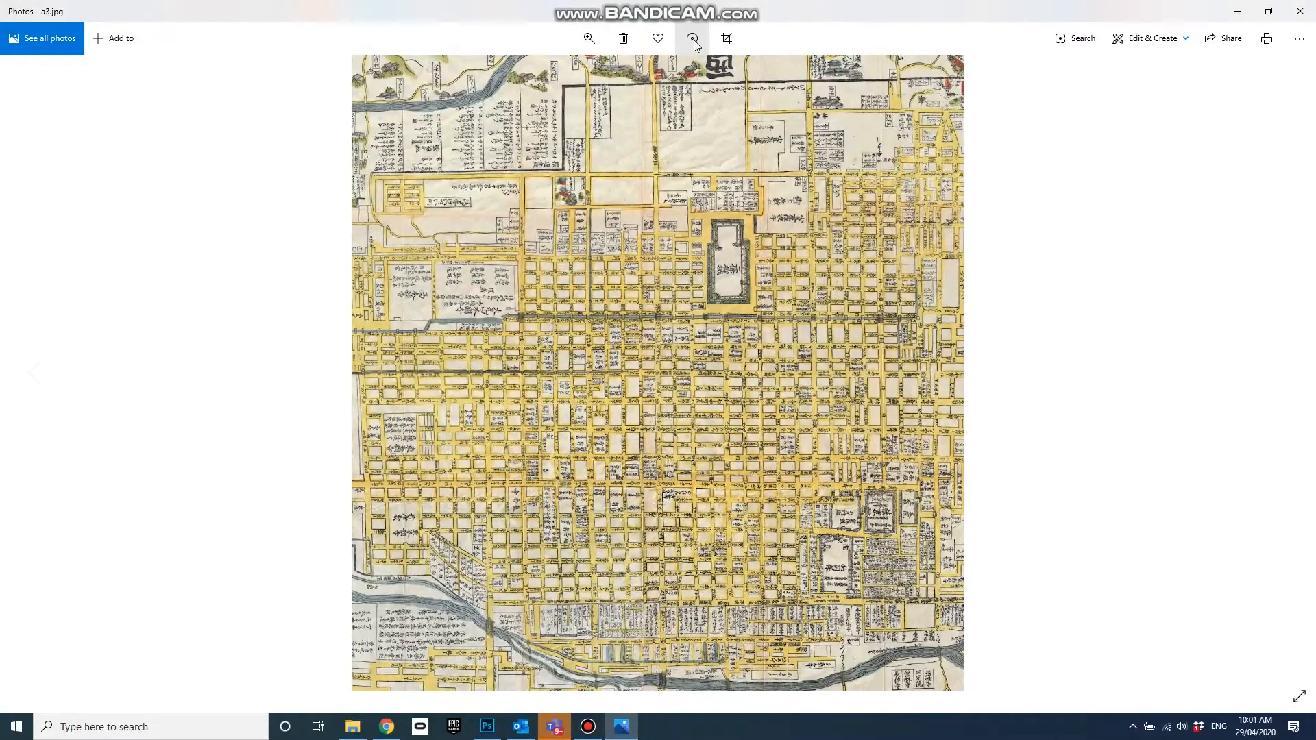
left_click(694, 40)
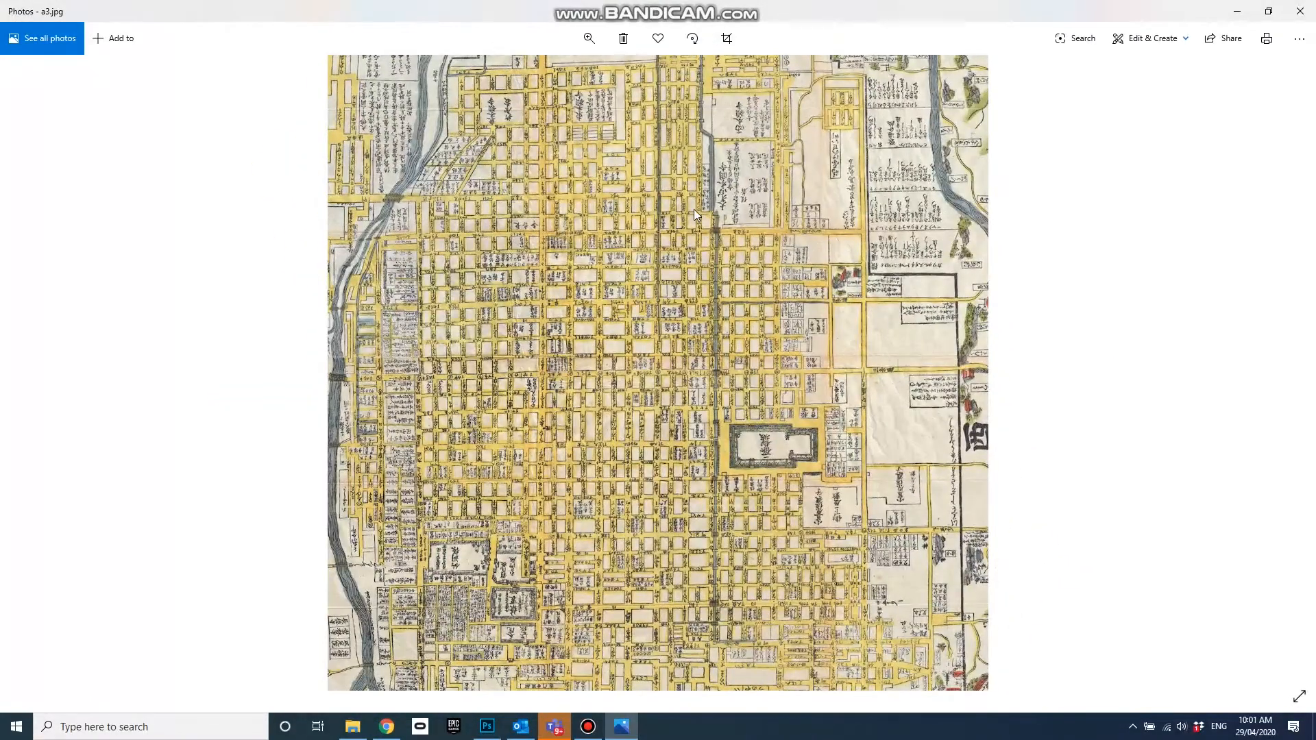
left_click(1298, 12)
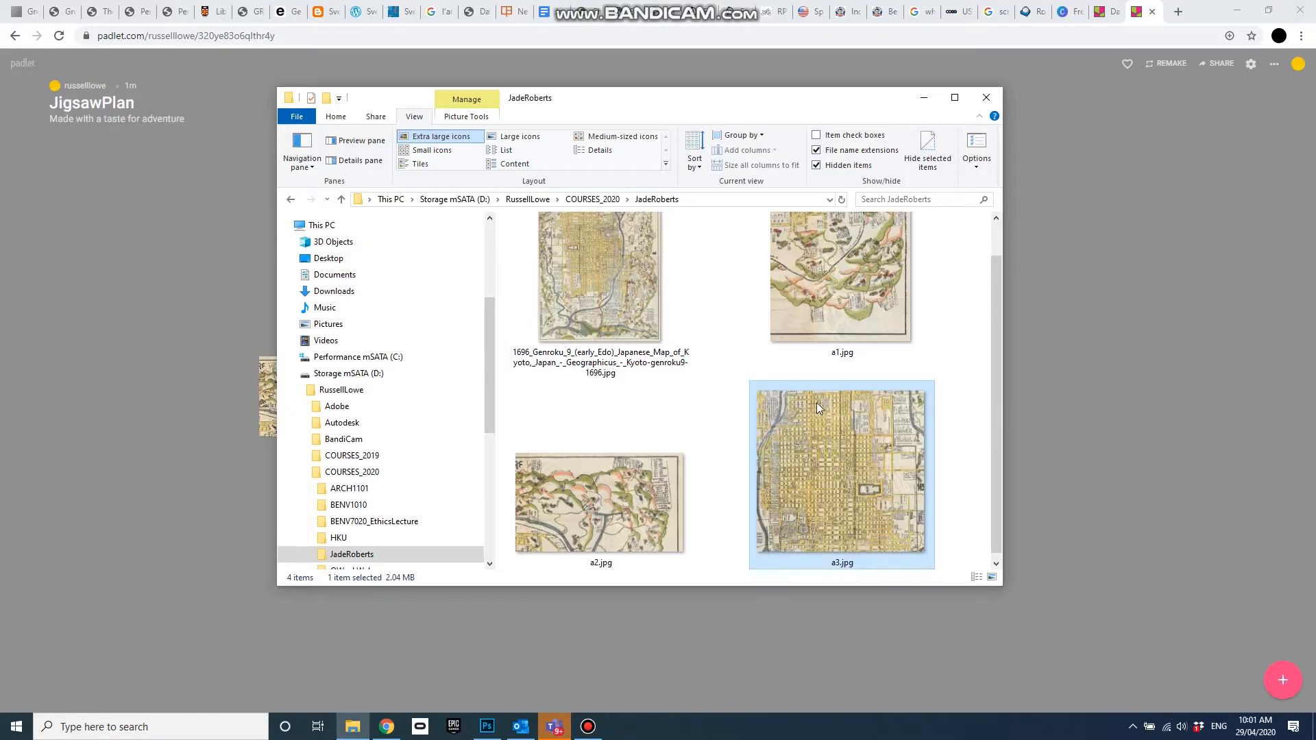
Step: Add the rotated a3.jpg overlapping the right half of the lower a3 piece, and move a1 against its right edge
left_click_drag(810, 442, 1093, 446)
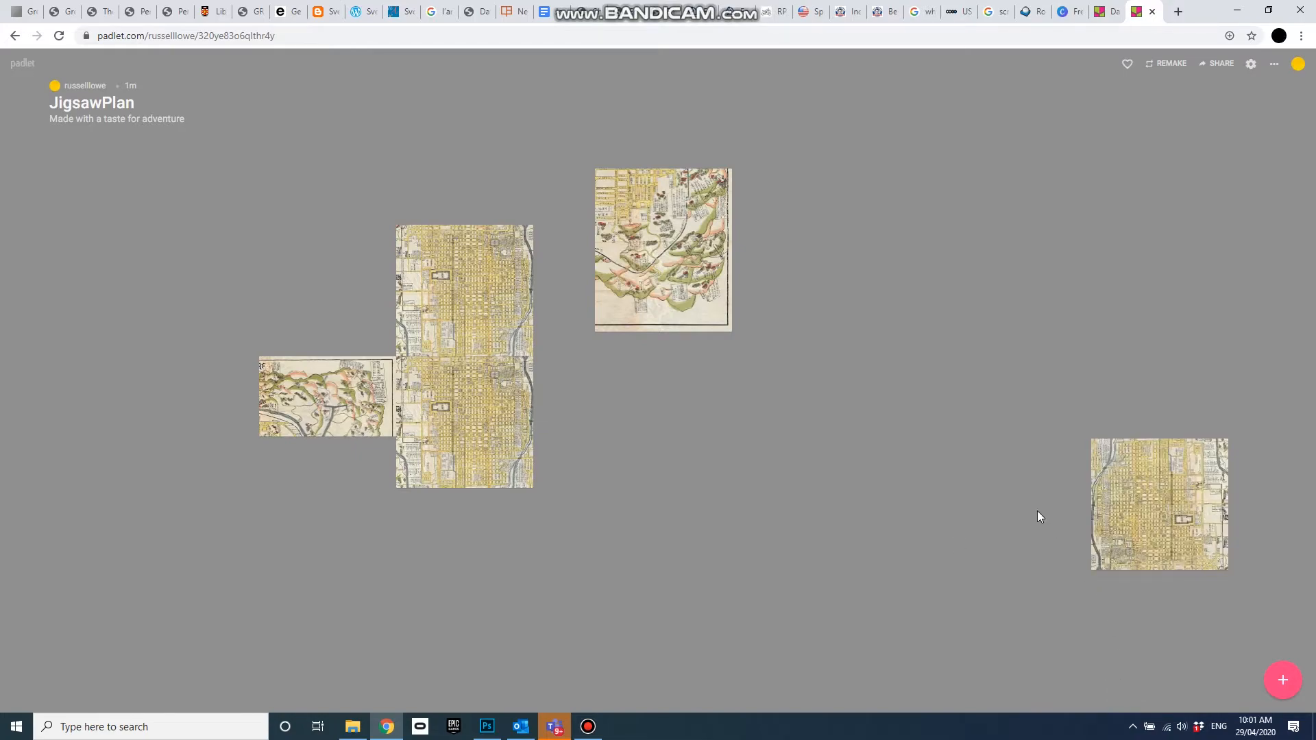
left_click_drag(1134, 504, 512, 422)
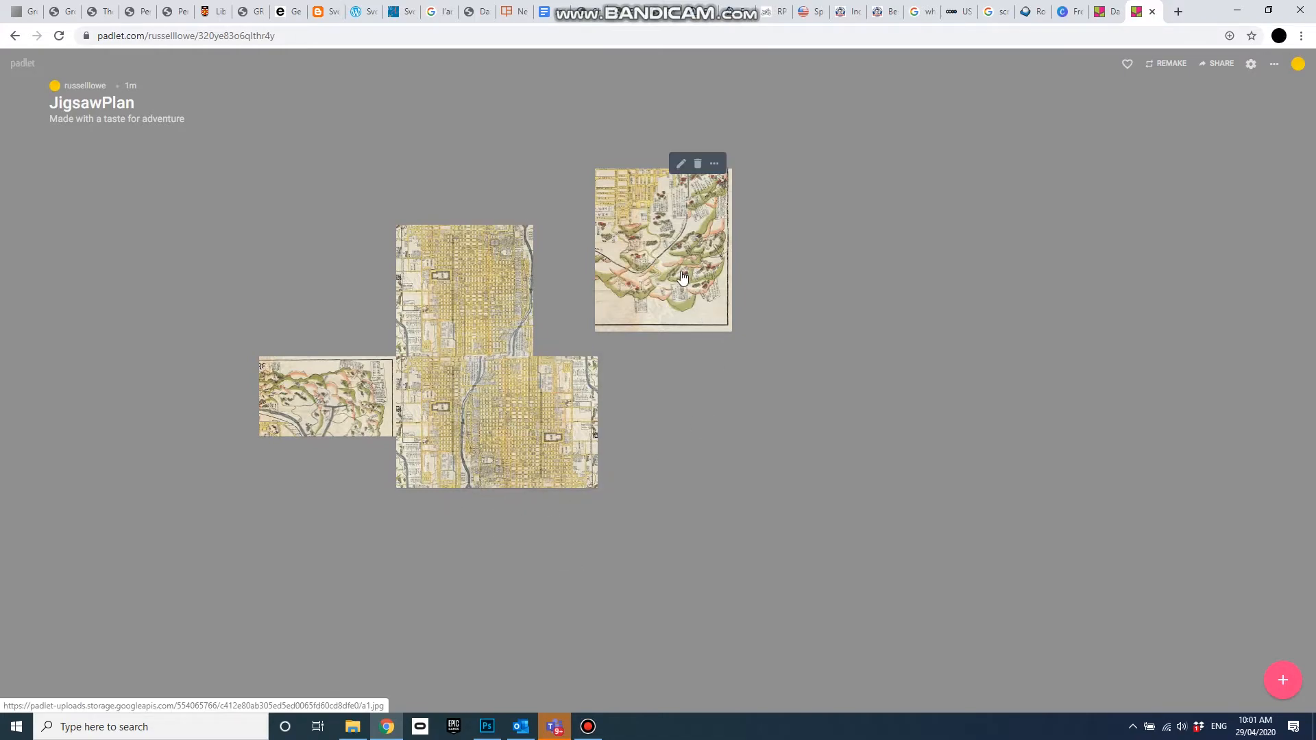
left_click_drag(658, 233, 661, 420)
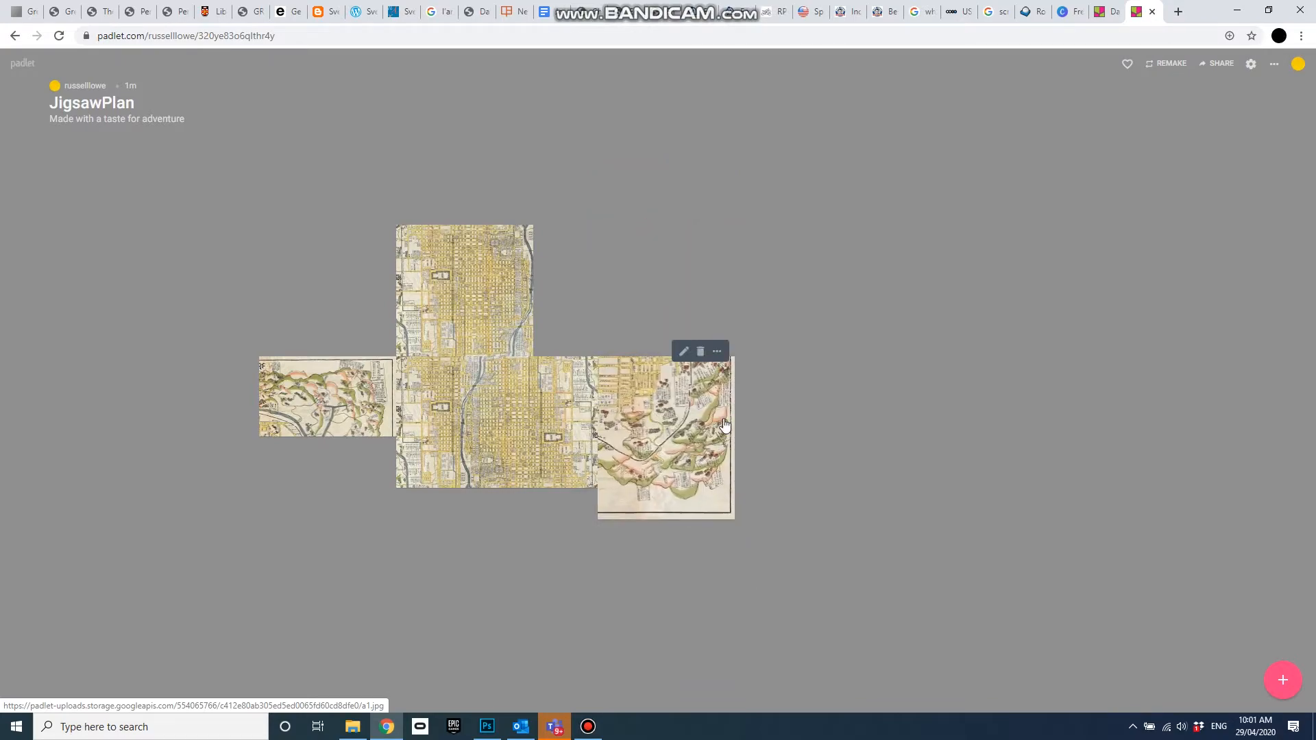
Step: Rotate the source image a1.jpg by 180 degrees in the Photos viewer and return to the image folder
left_click(352, 726)
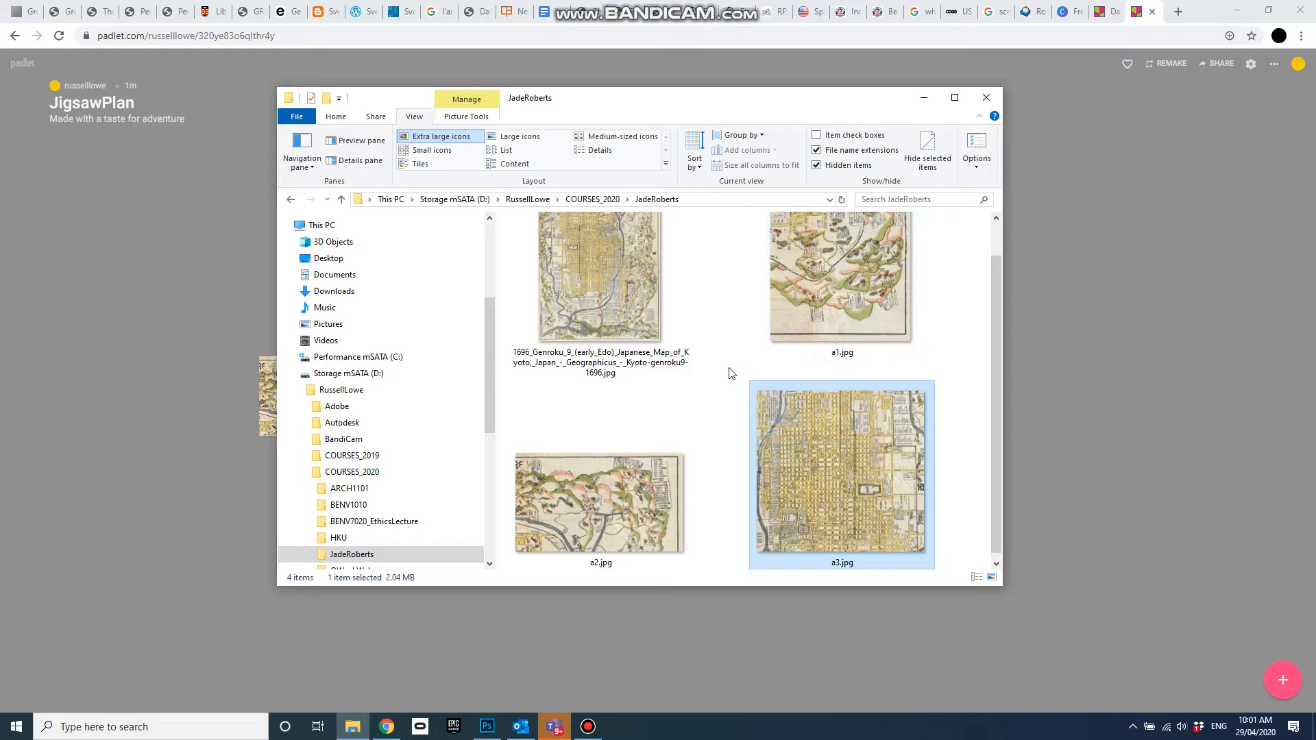
left_click(873, 296)
double_click(848, 311)
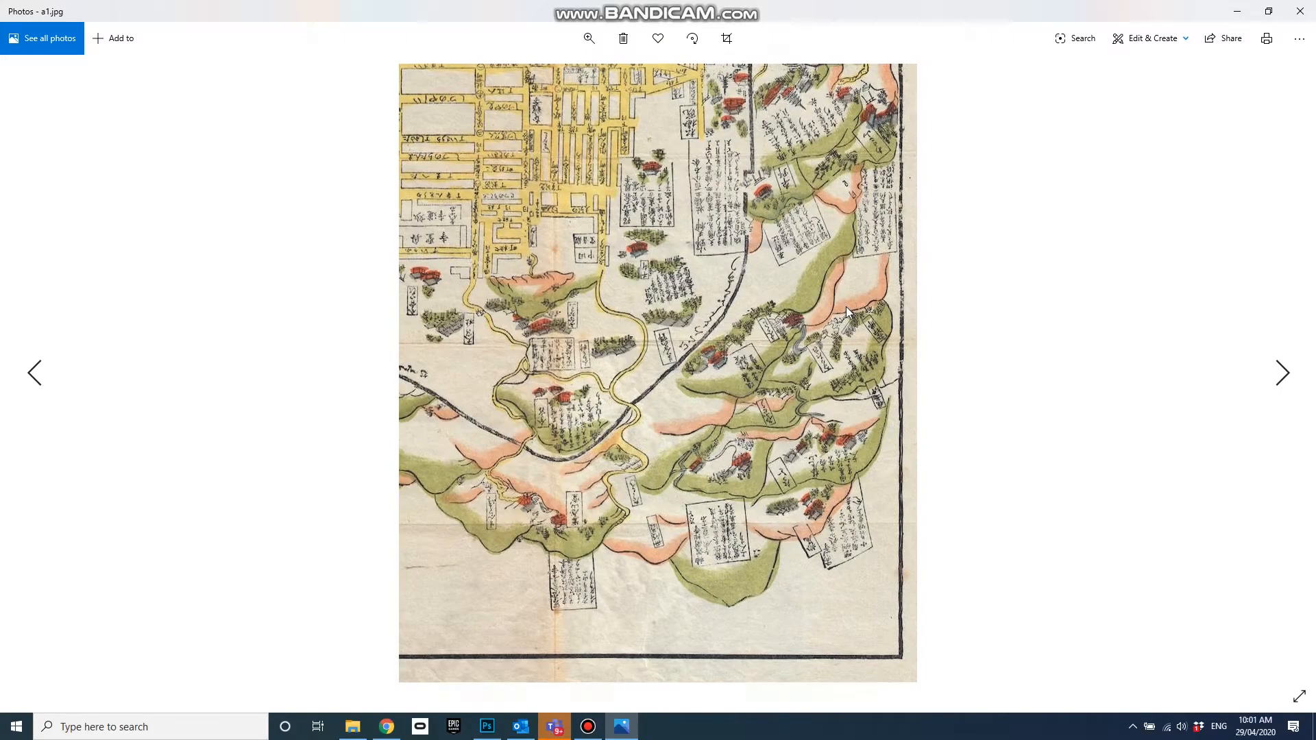
left_click(694, 38)
left_click(693, 39)
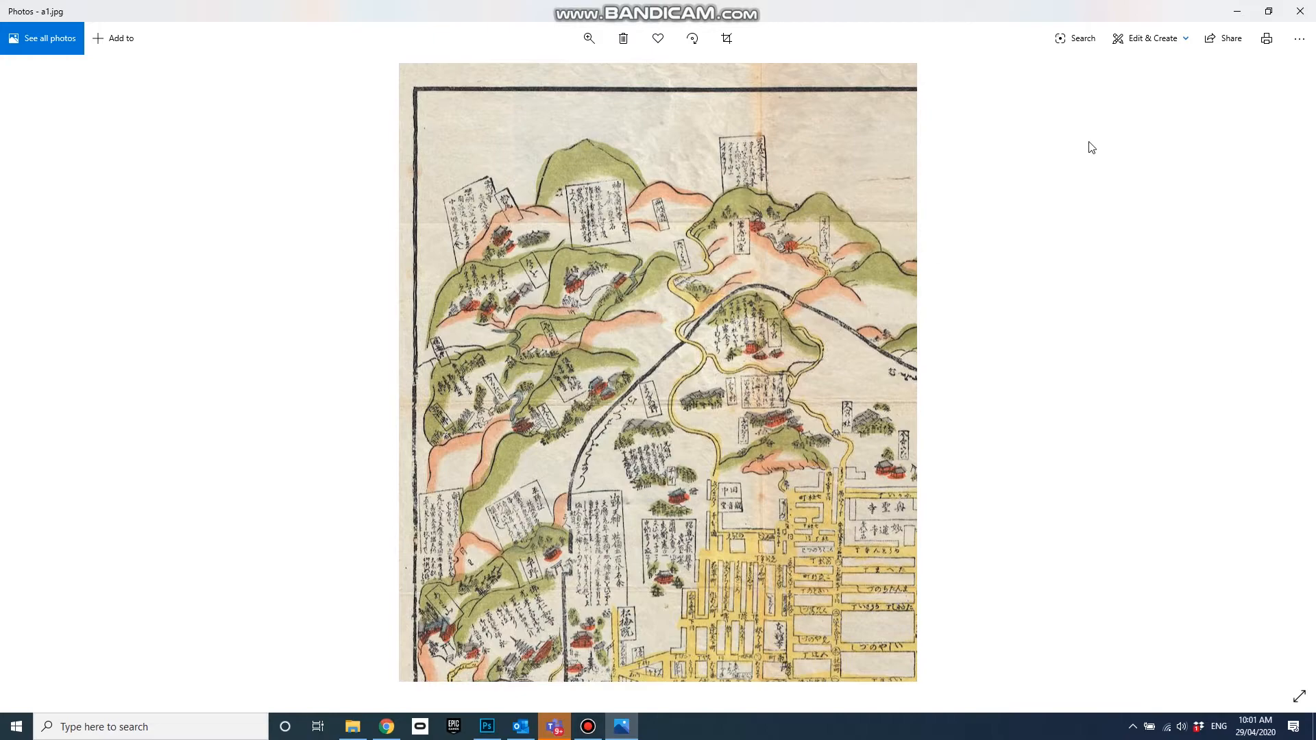
left_click(1300, 11)
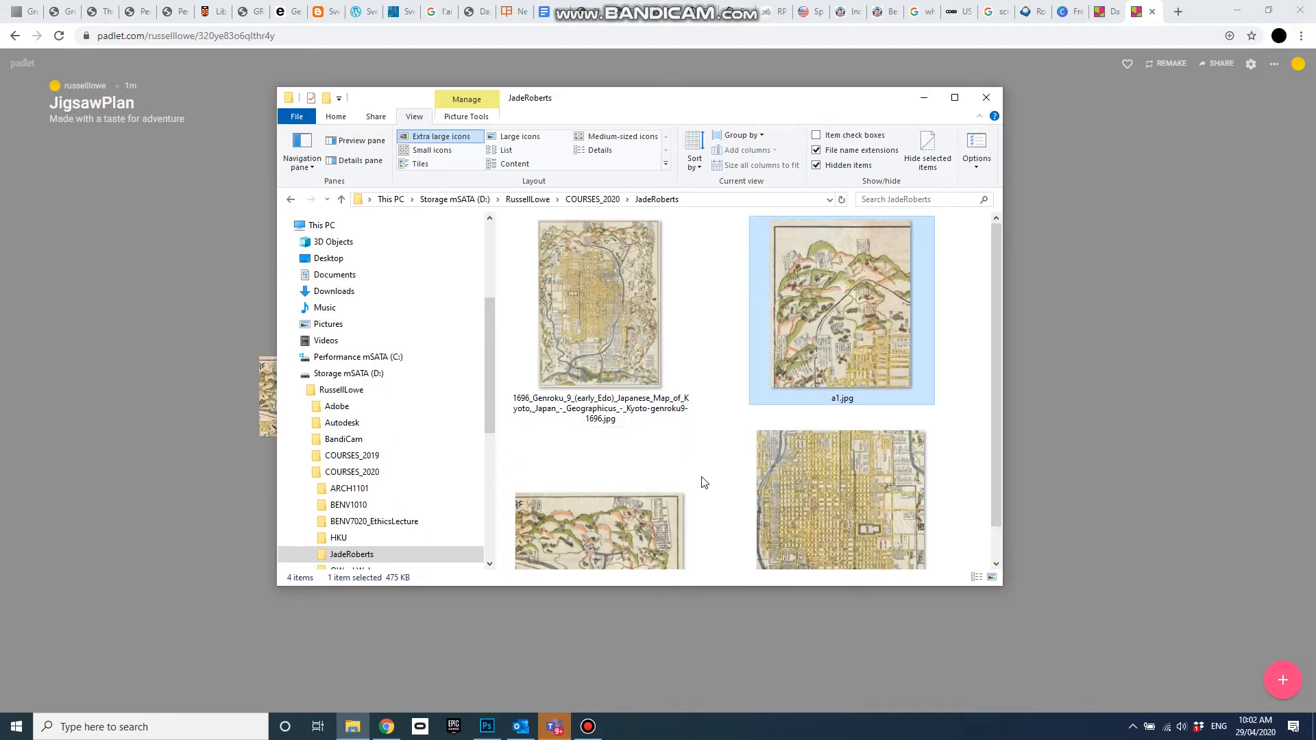
Step: Add the rotated a1.jpg above a2, overlapping the upper a3's left side, and move a2 in front against the rotated a1's right edge
left_click_drag(843, 326, 1055, 432)
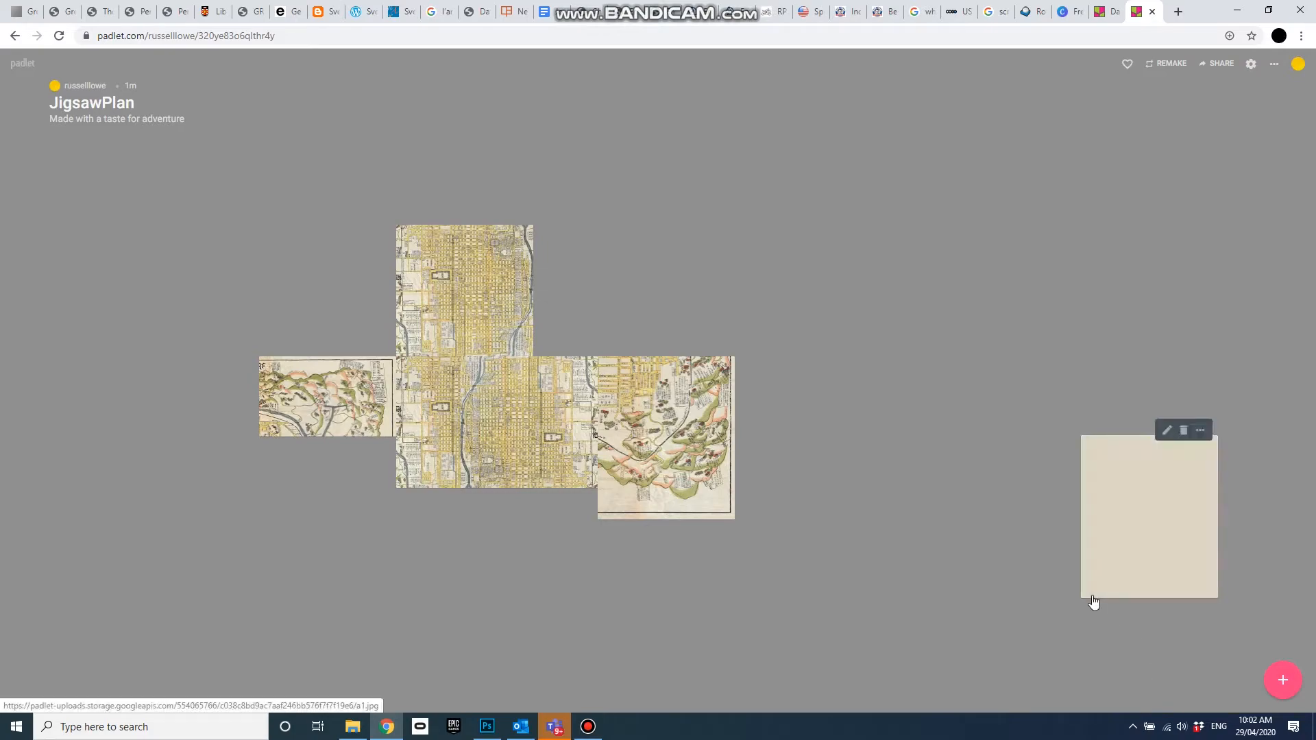
left_click_drag(1125, 503, 337, 260)
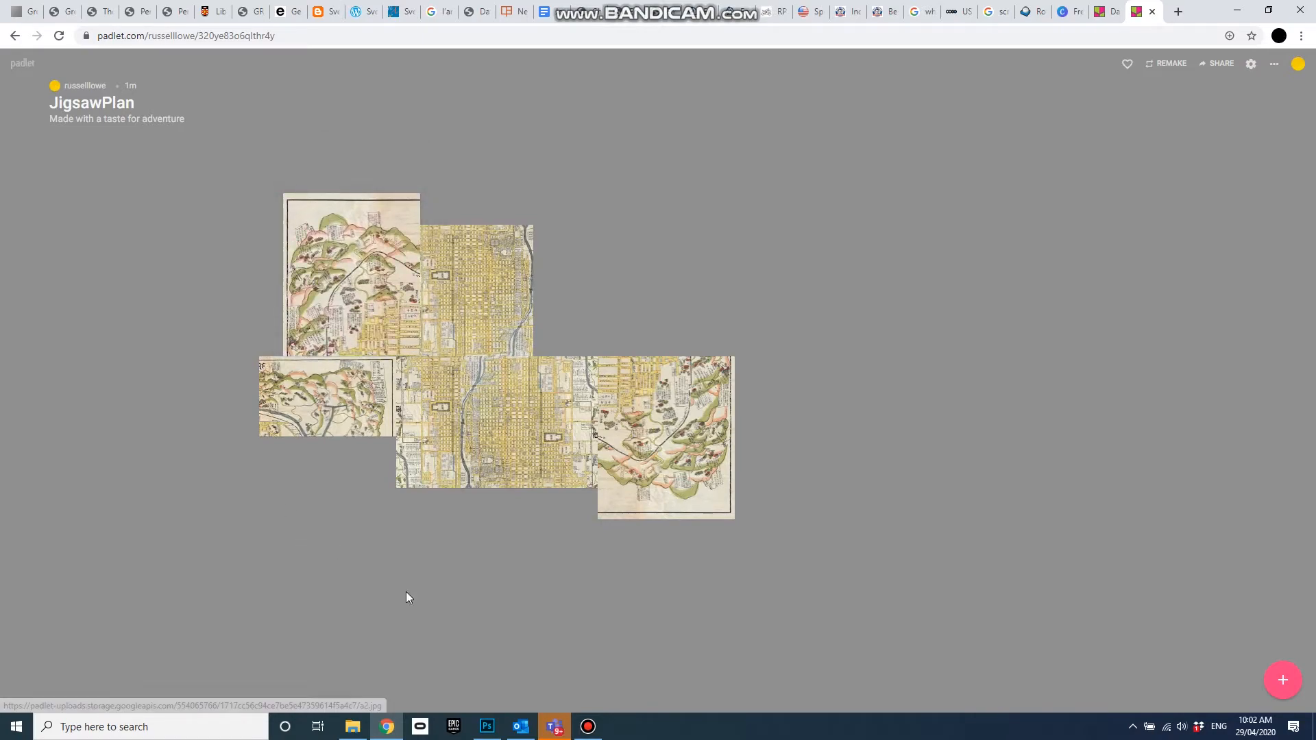
left_click_drag(315, 394, 474, 233)
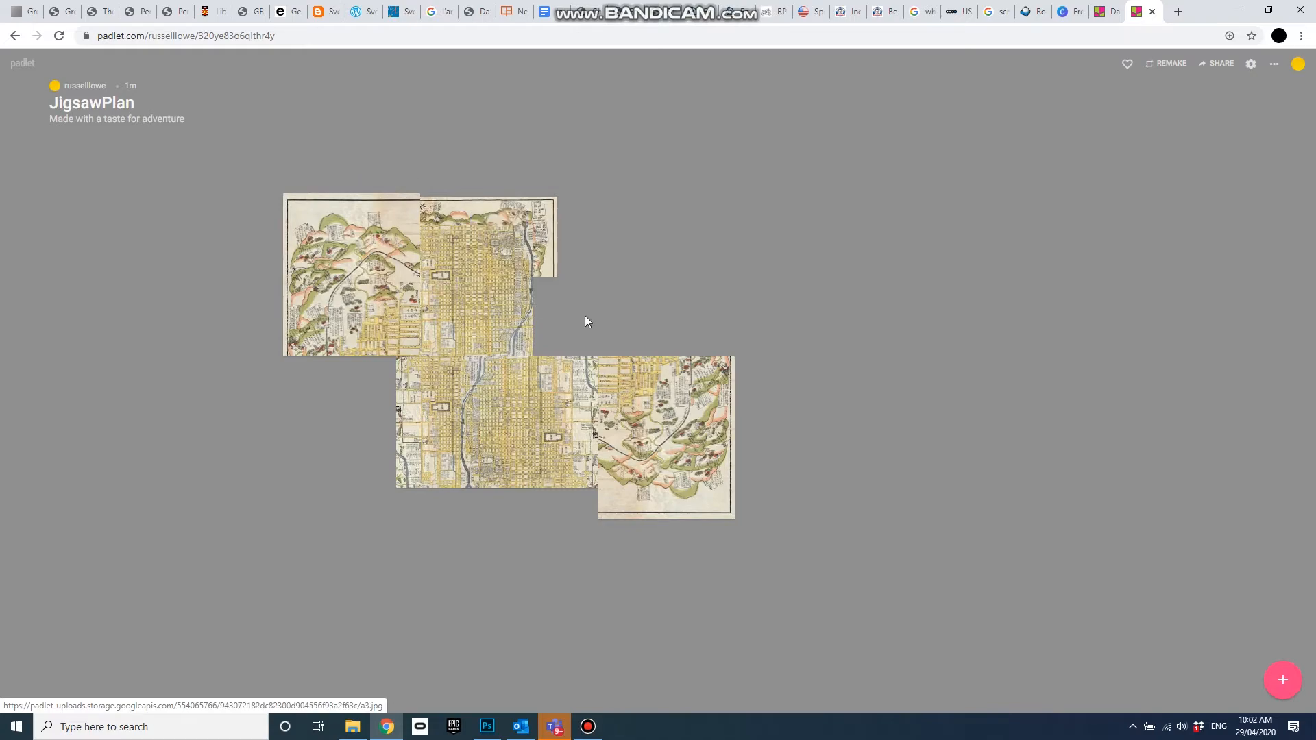
left_click(546, 217)
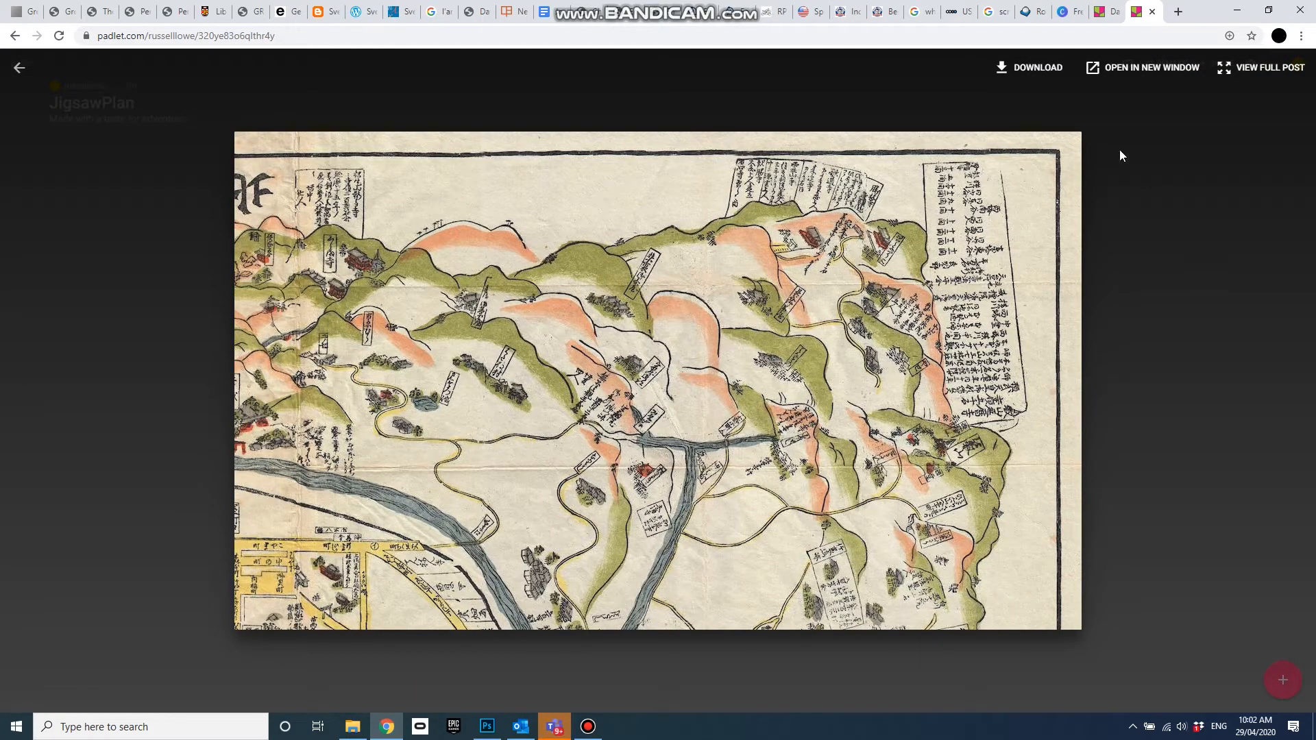
left_click(1147, 223)
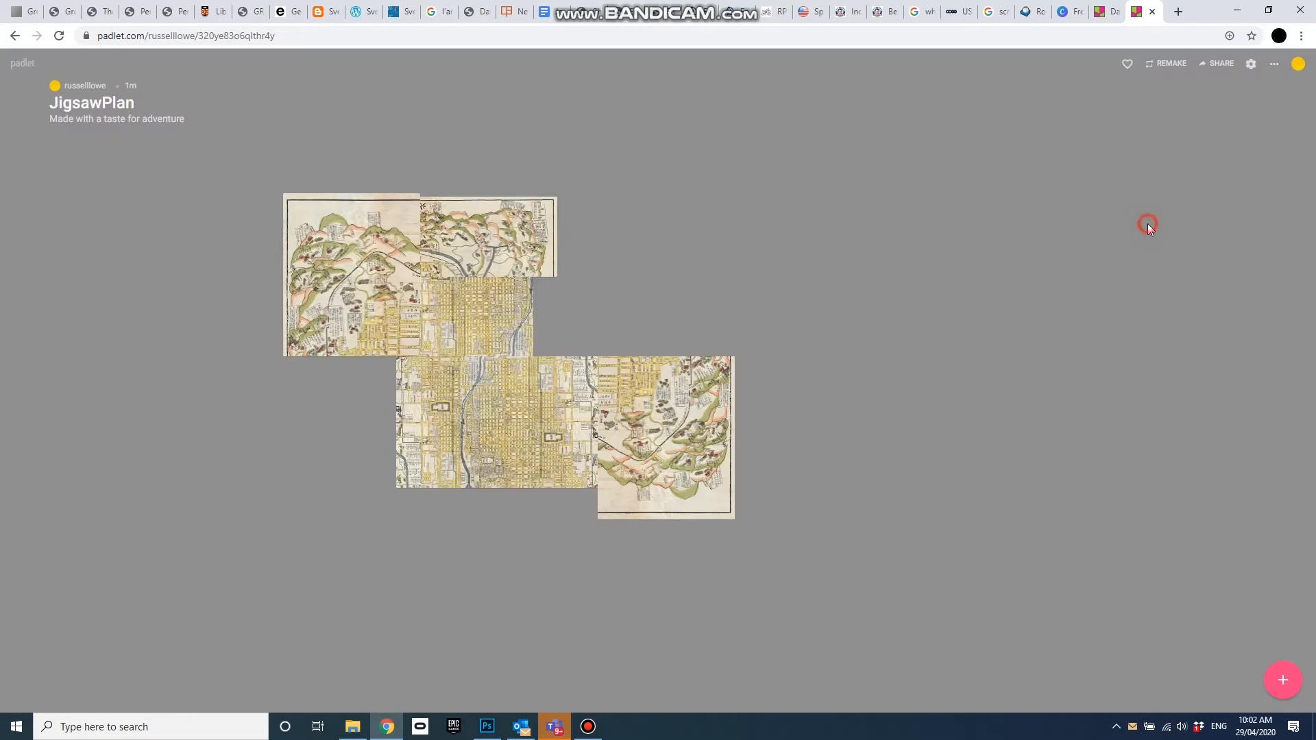
Step: Add the text "notes to remind" to the a2 post and view its image enlarged
left_click(505, 191)
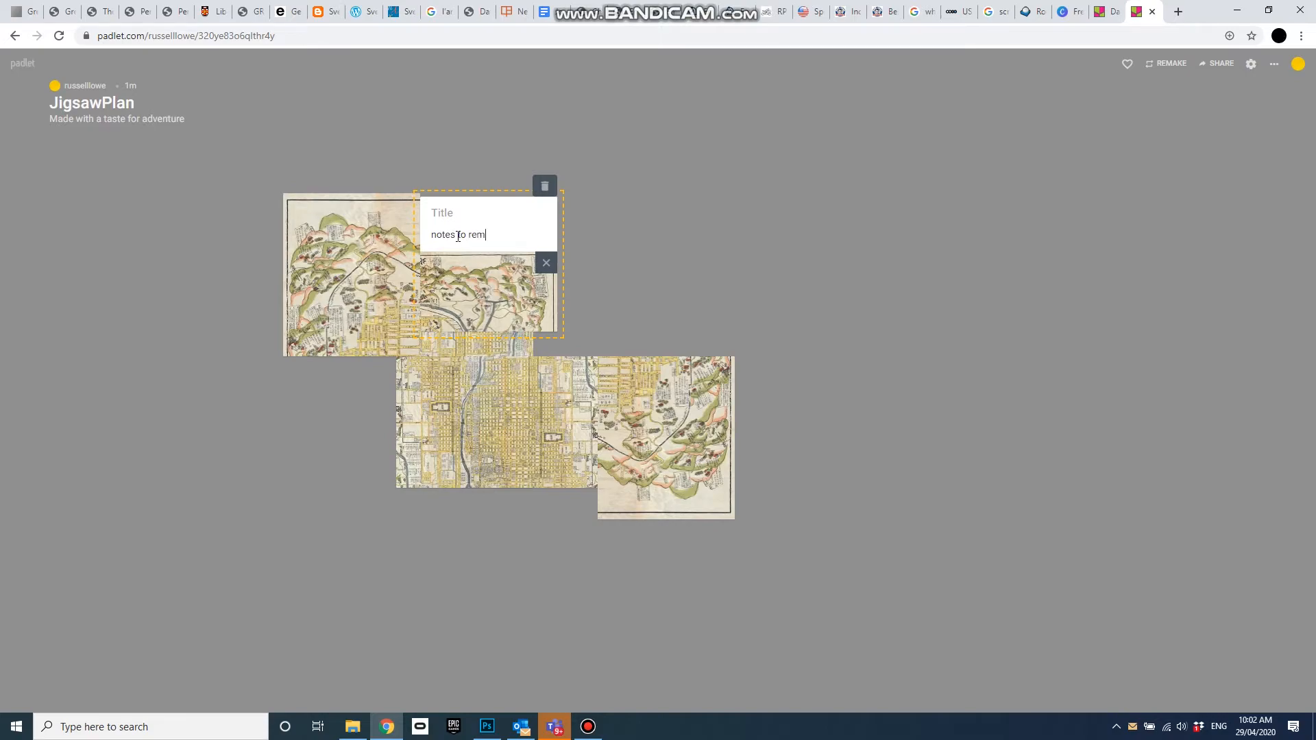
key("Return")
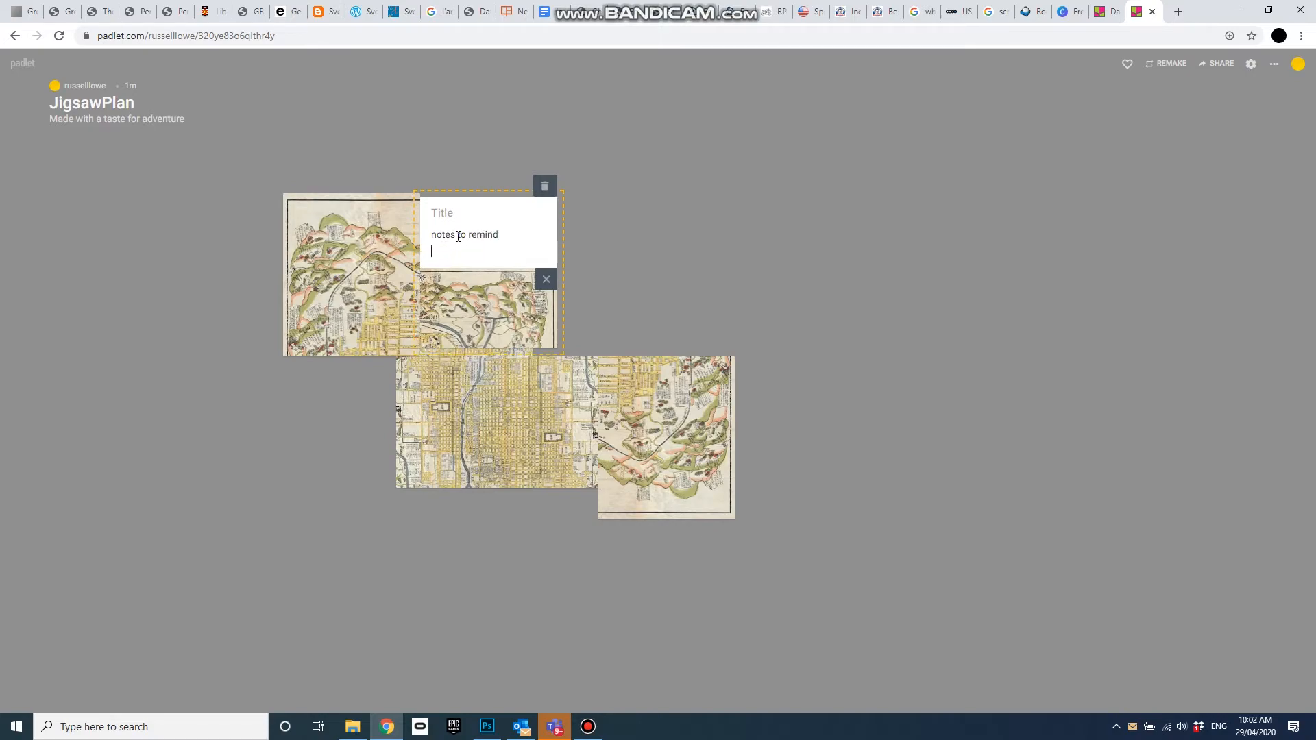
left_click(653, 223)
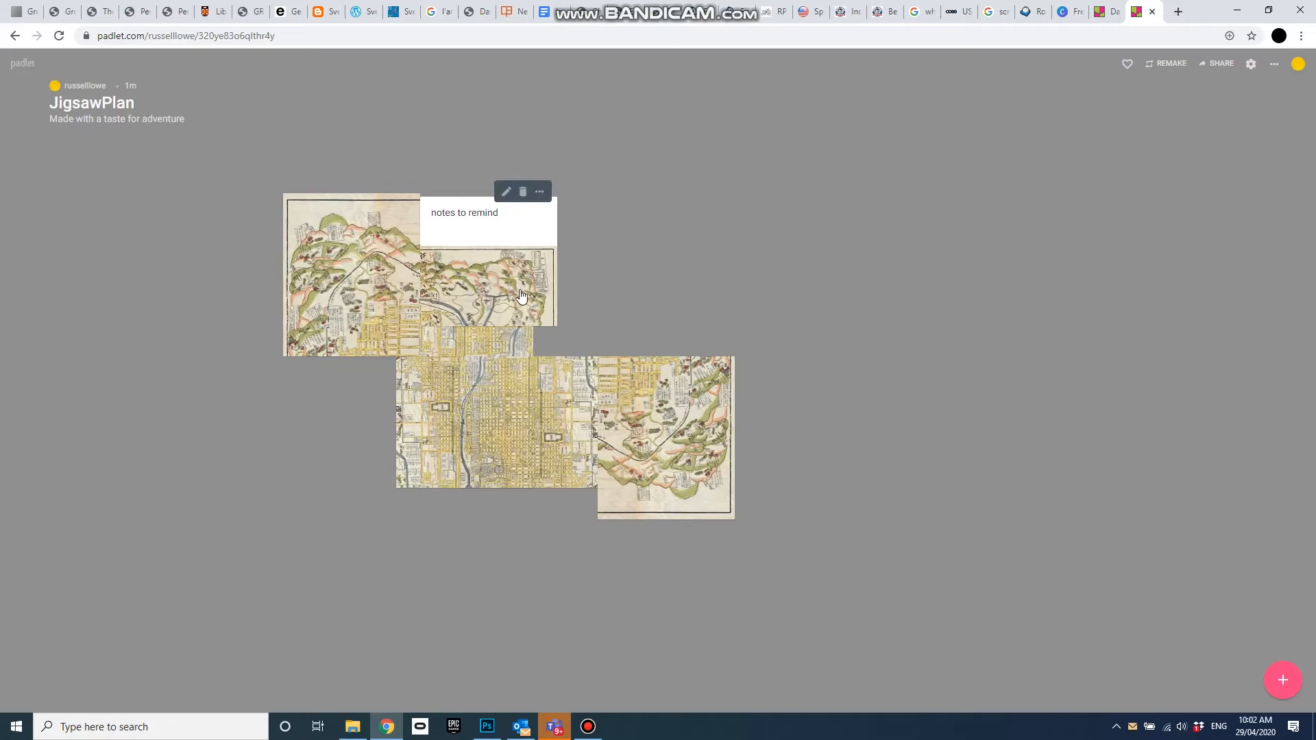
left_click(508, 273)
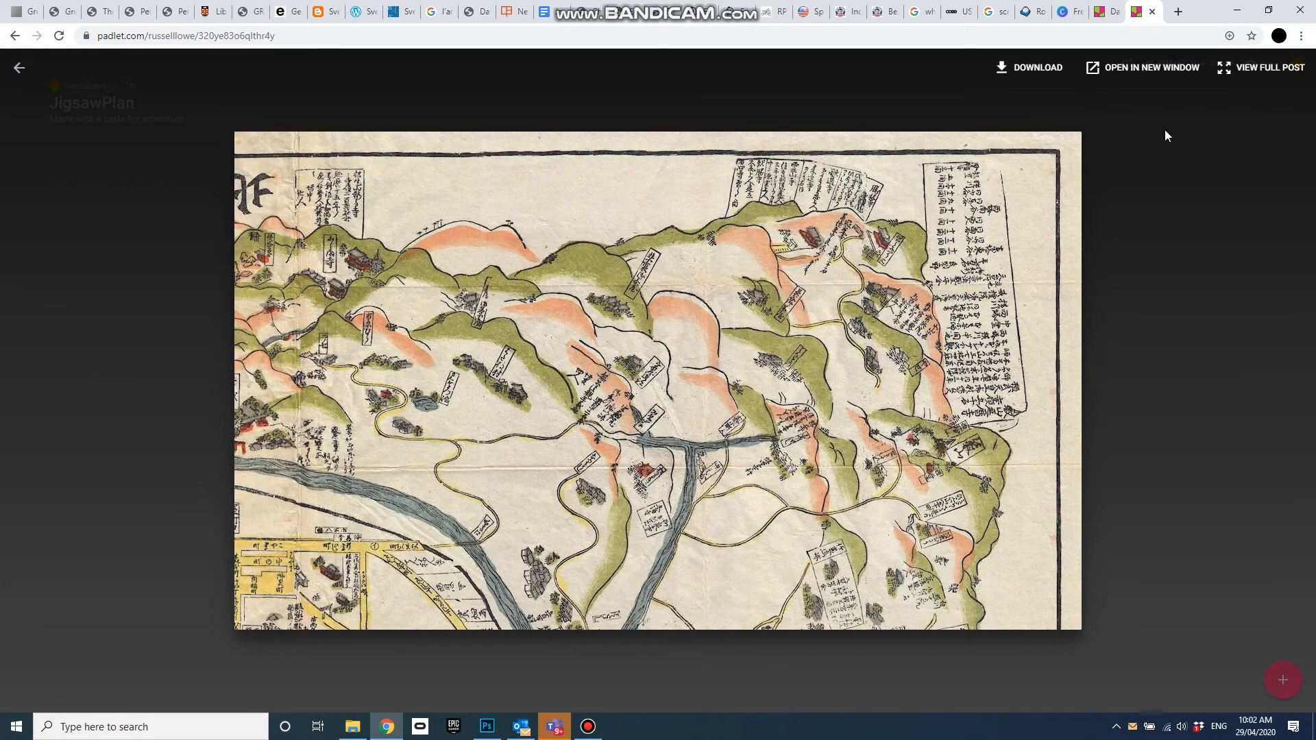
left_click(1166, 130)
Step: Remove the attached image from the a2 post with the note and delete the whole post
mouse_move(505, 212)
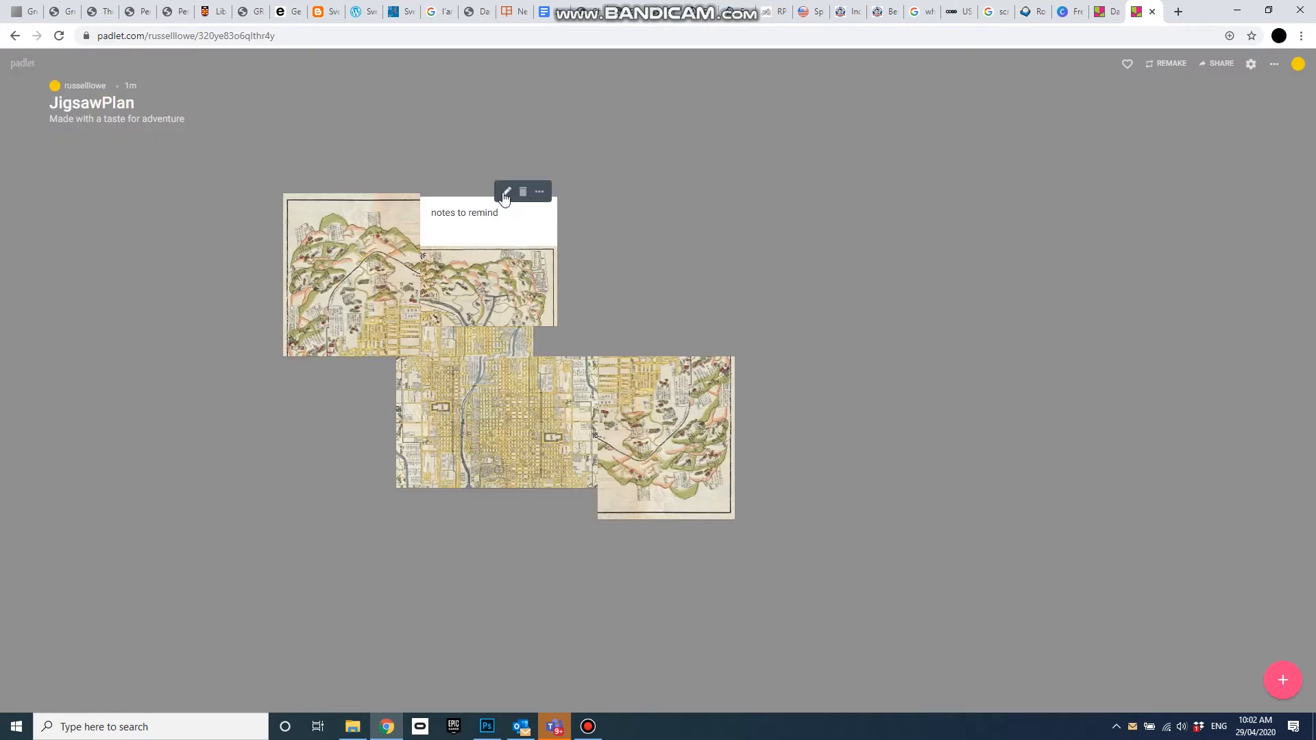
left_click(506, 192)
left_click(546, 279)
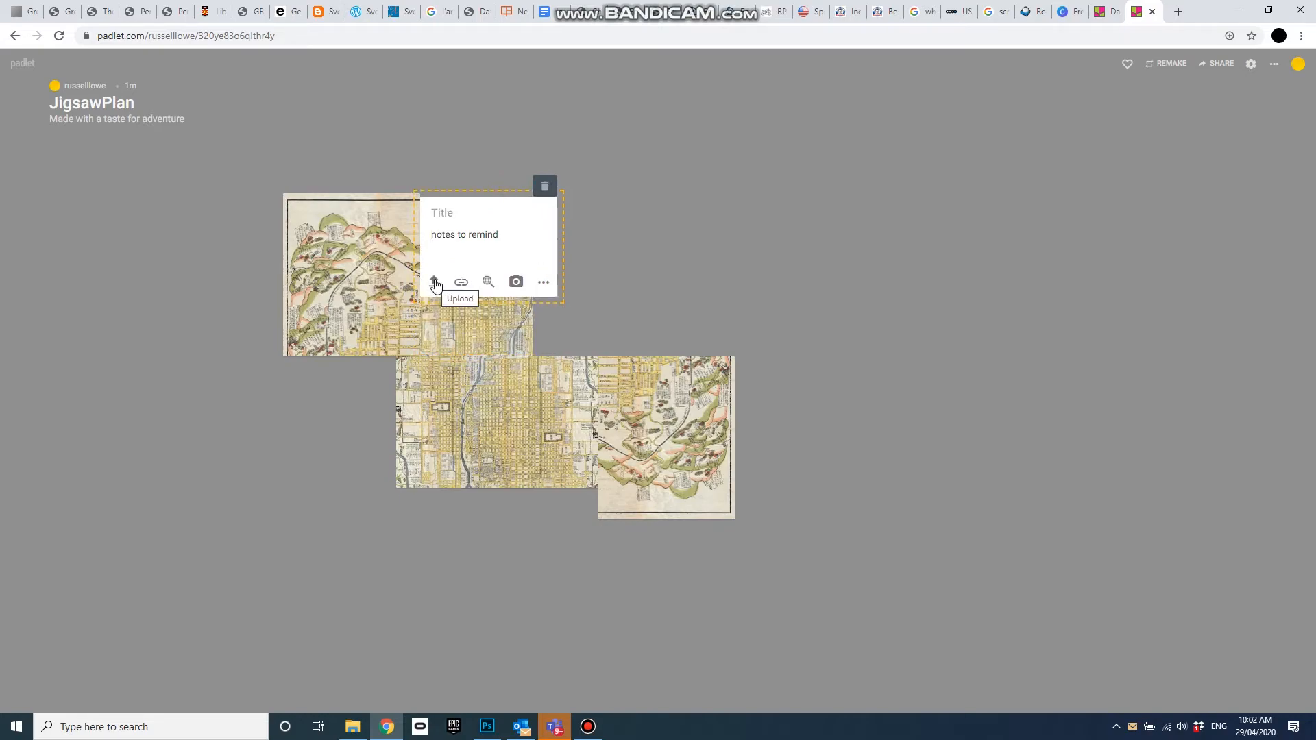
left_click(545, 283)
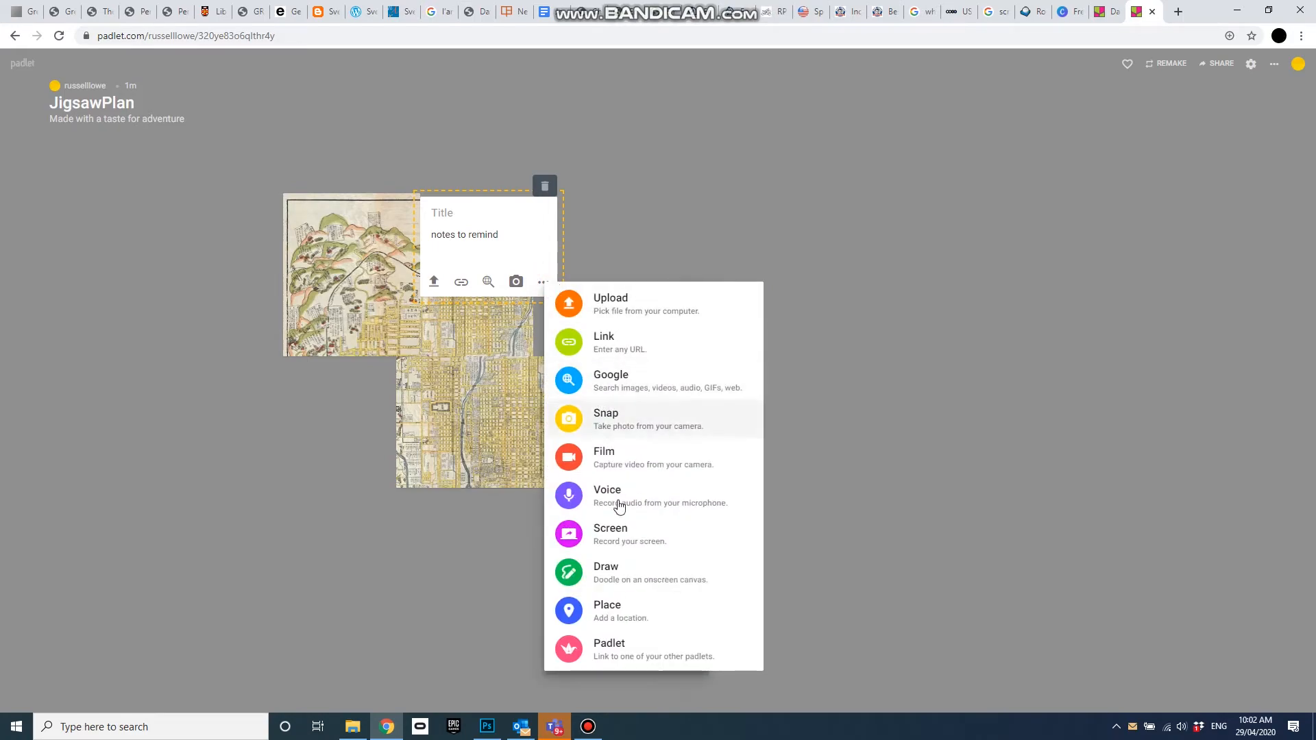
left_click(618, 238)
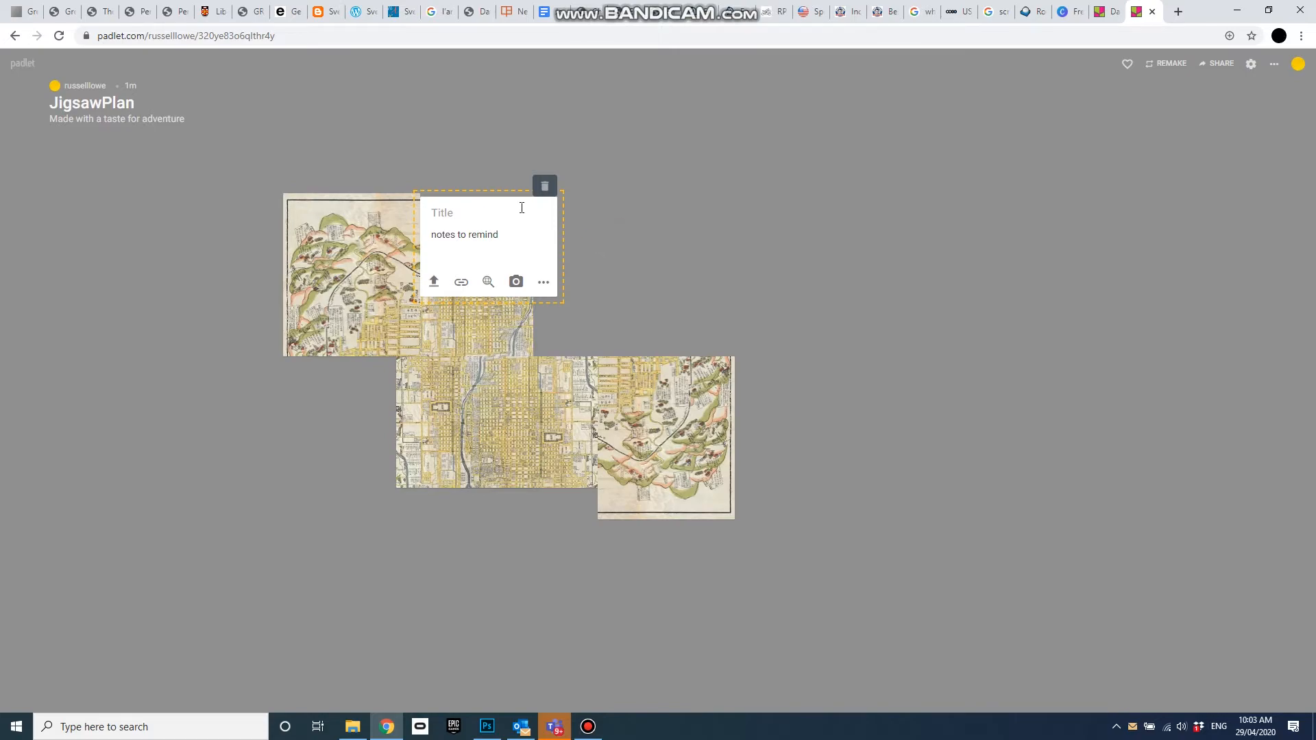
left_click(546, 187)
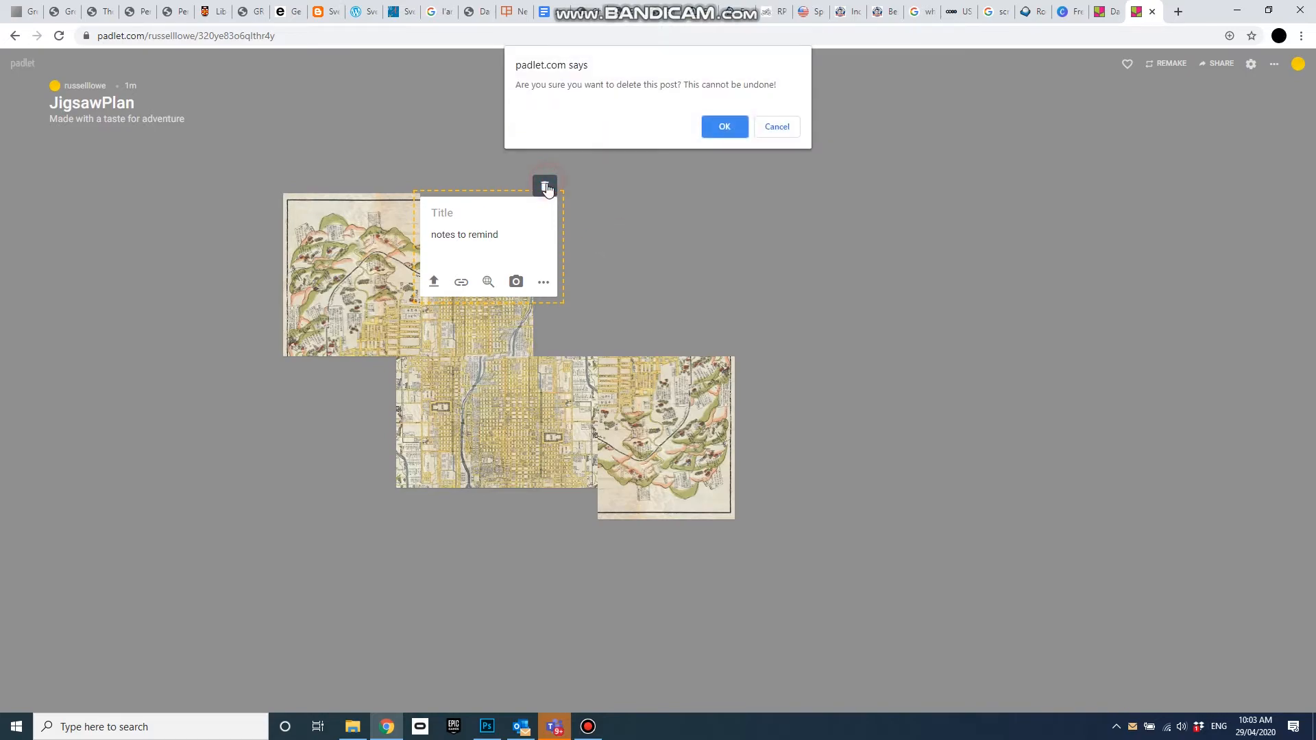
left_click(718, 128)
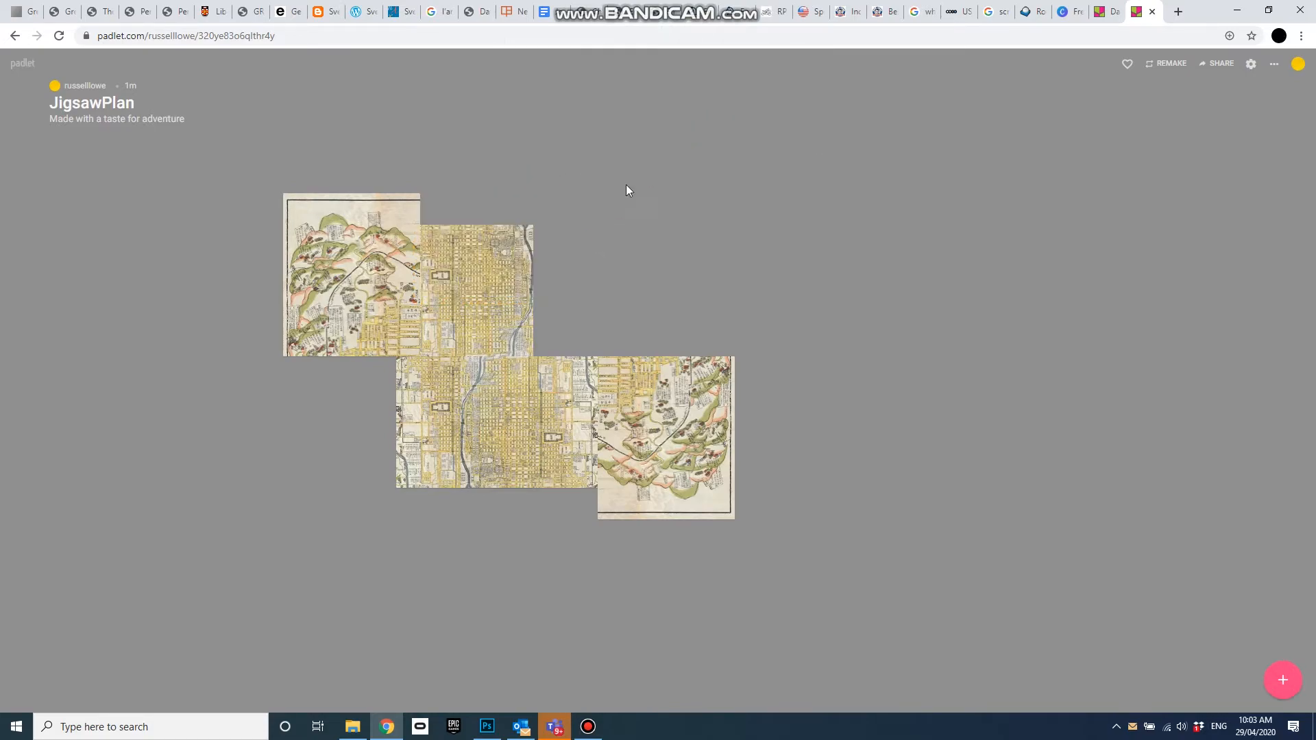
Step: Add a2.jpg to the canvas again, align it against the rotated a1's right edge, and send it to the back
left_click(353, 733)
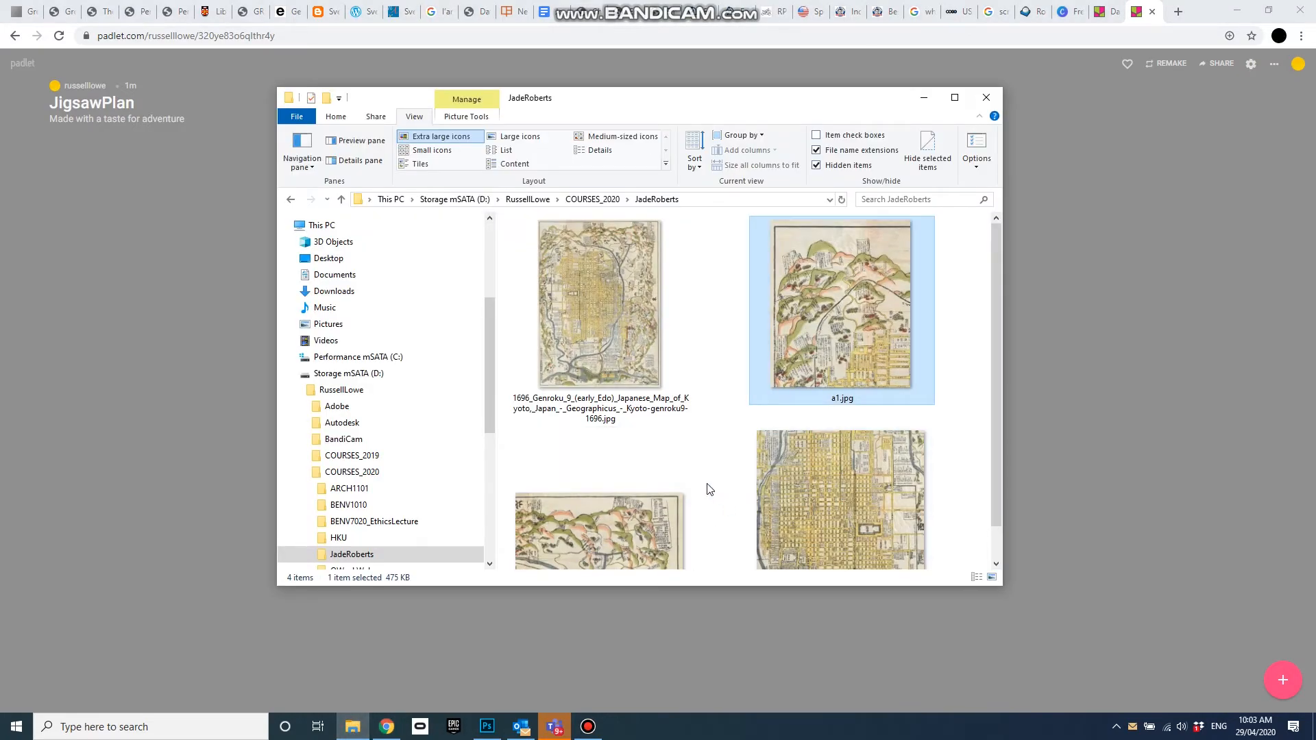
scroll(710, 490, "down", 1)
left_click_drag(643, 504, 1055, 487)
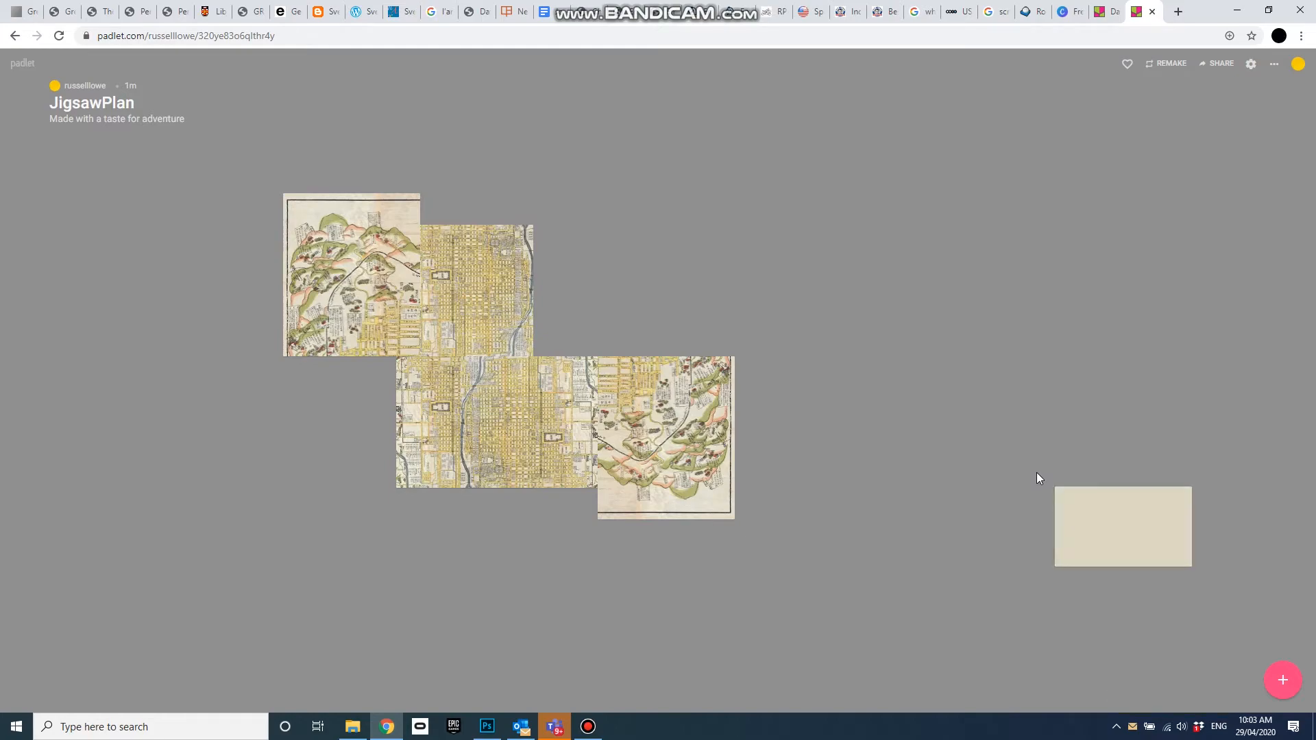
left_click_drag(1118, 529, 484, 237)
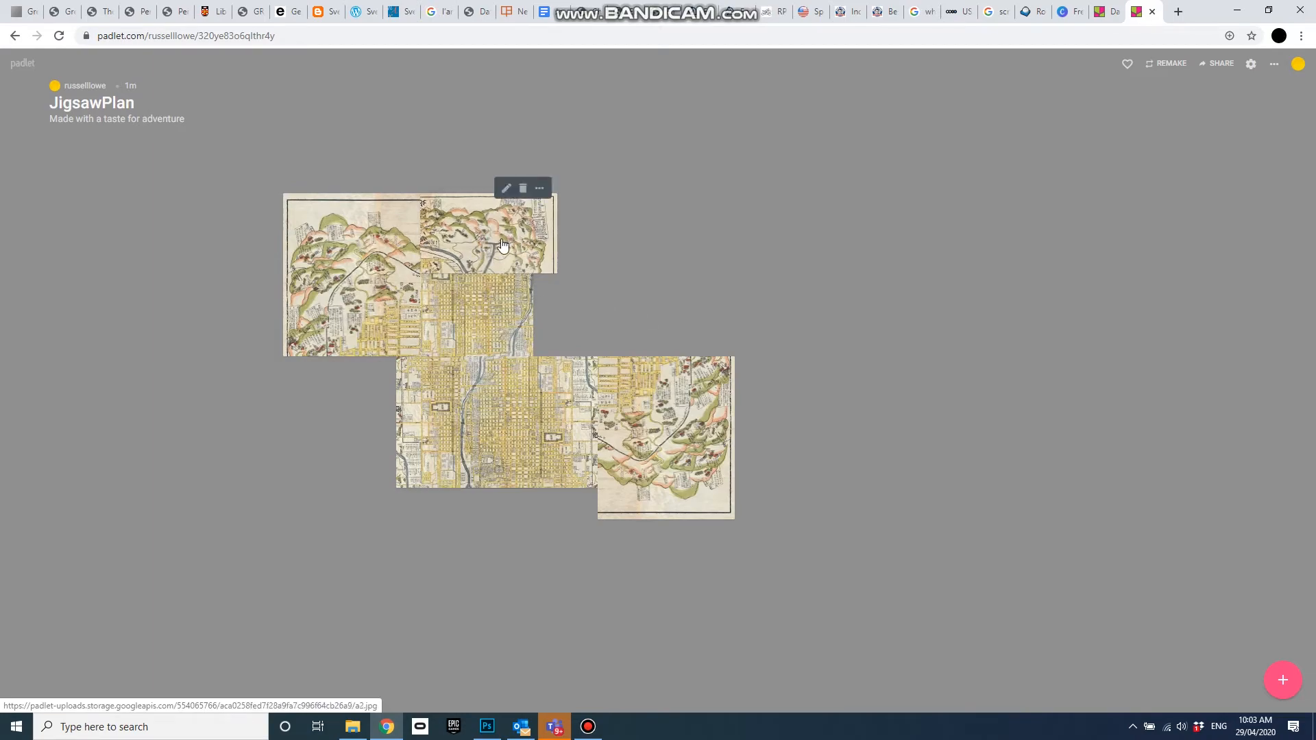
left_click(539, 187)
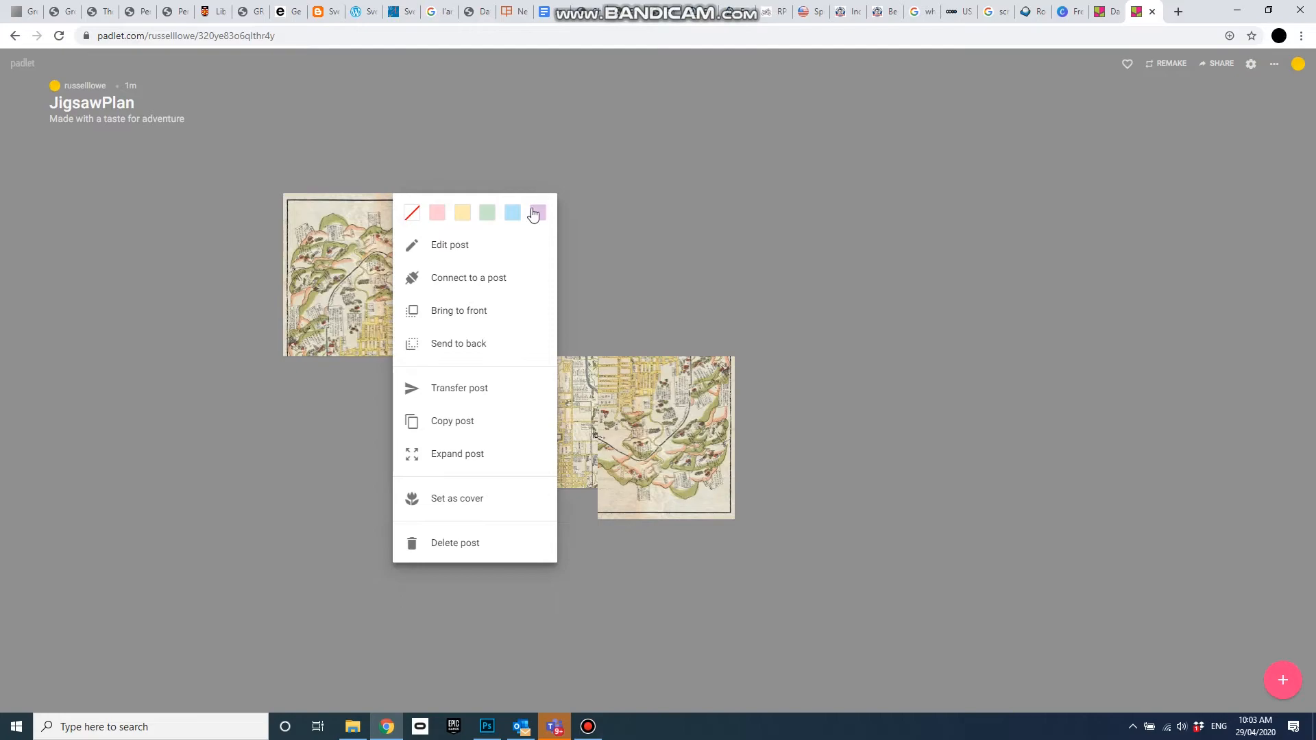
left_click(471, 343)
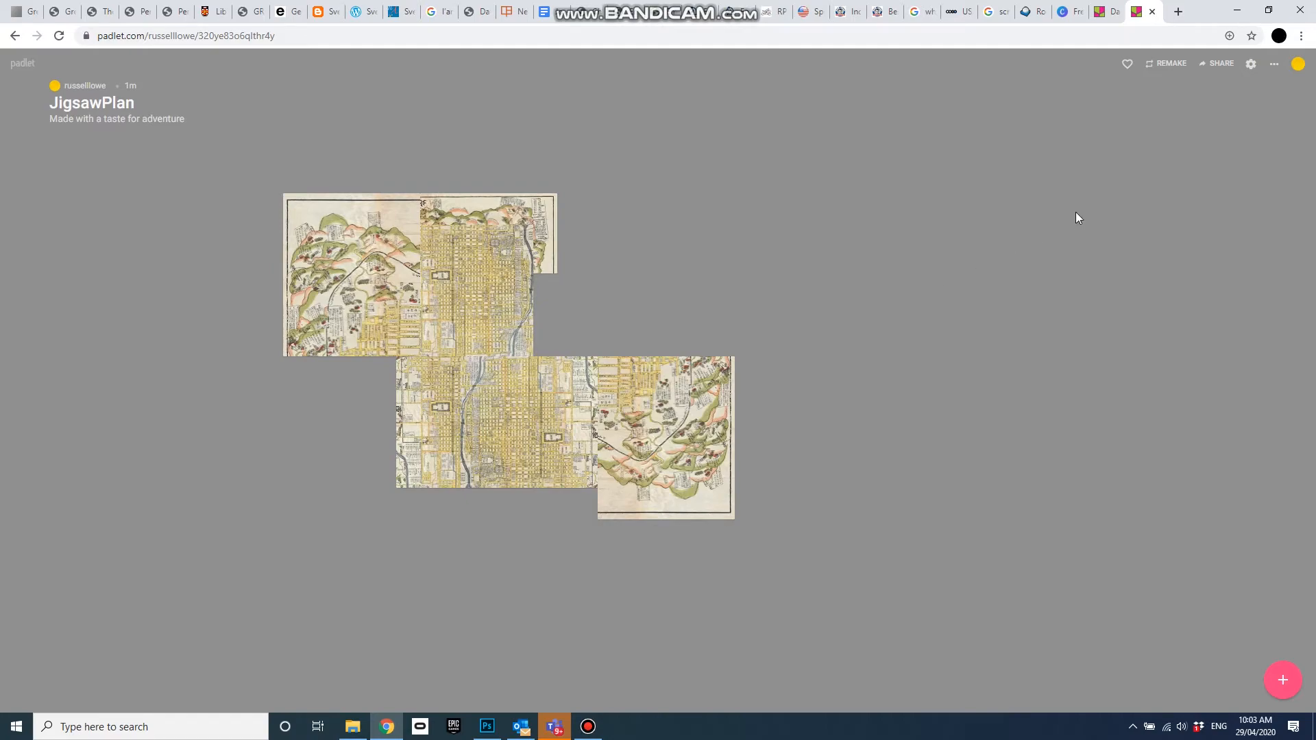
Step: Export the JigsawPlan padlet as a PDF with A4 page size and portrait orientation
left_click(1275, 66)
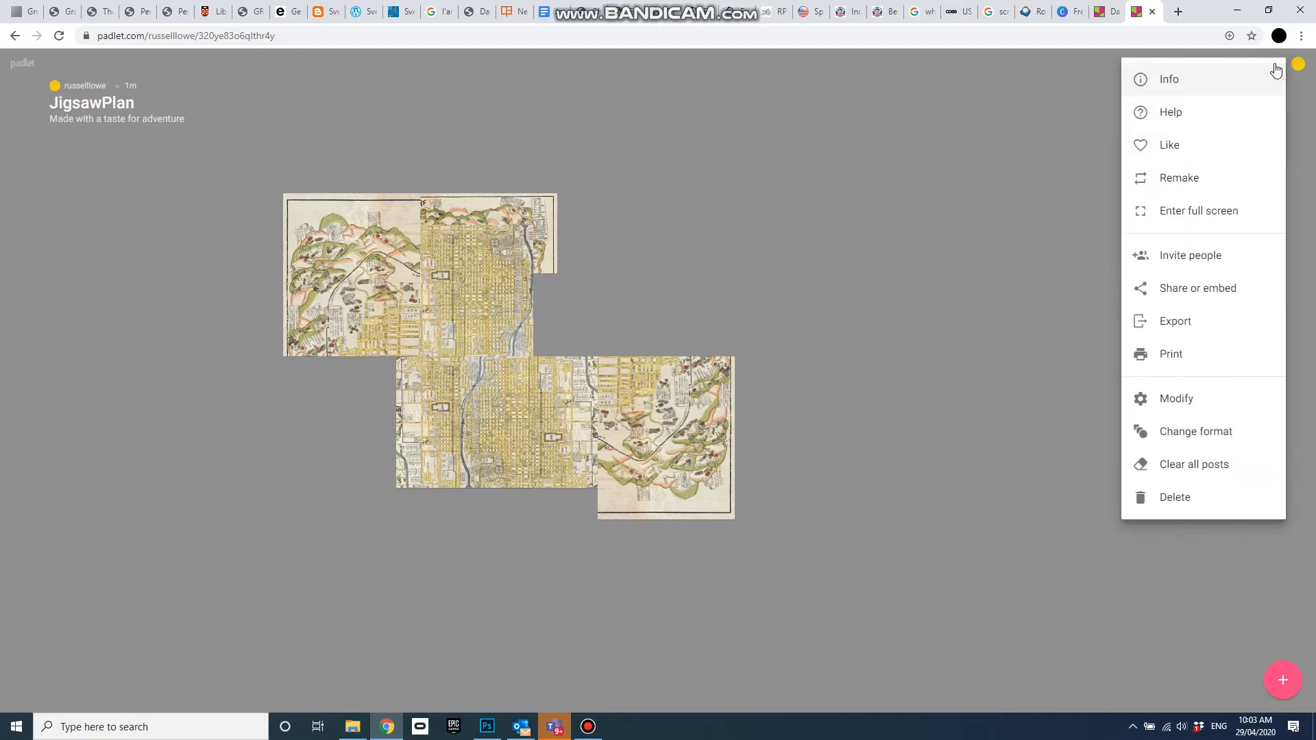
left_click(1184, 324)
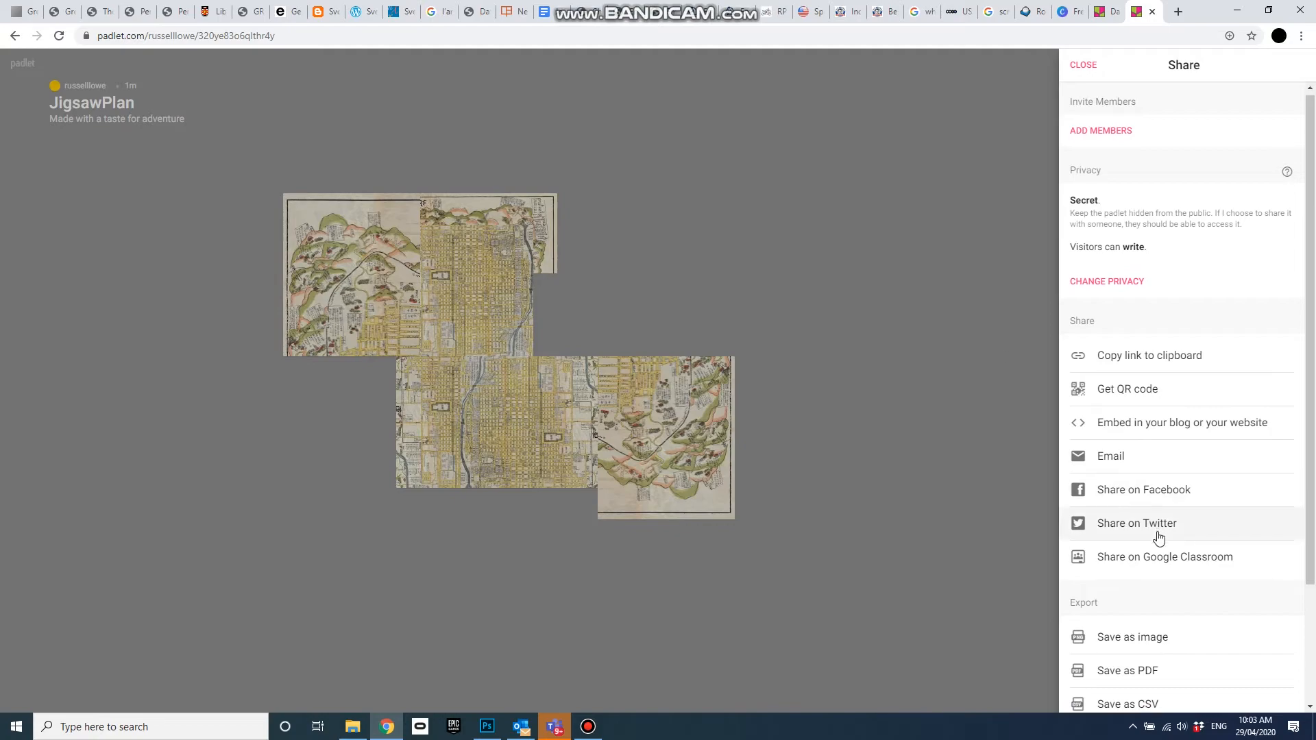
scroll(1159, 535, "down", 3)
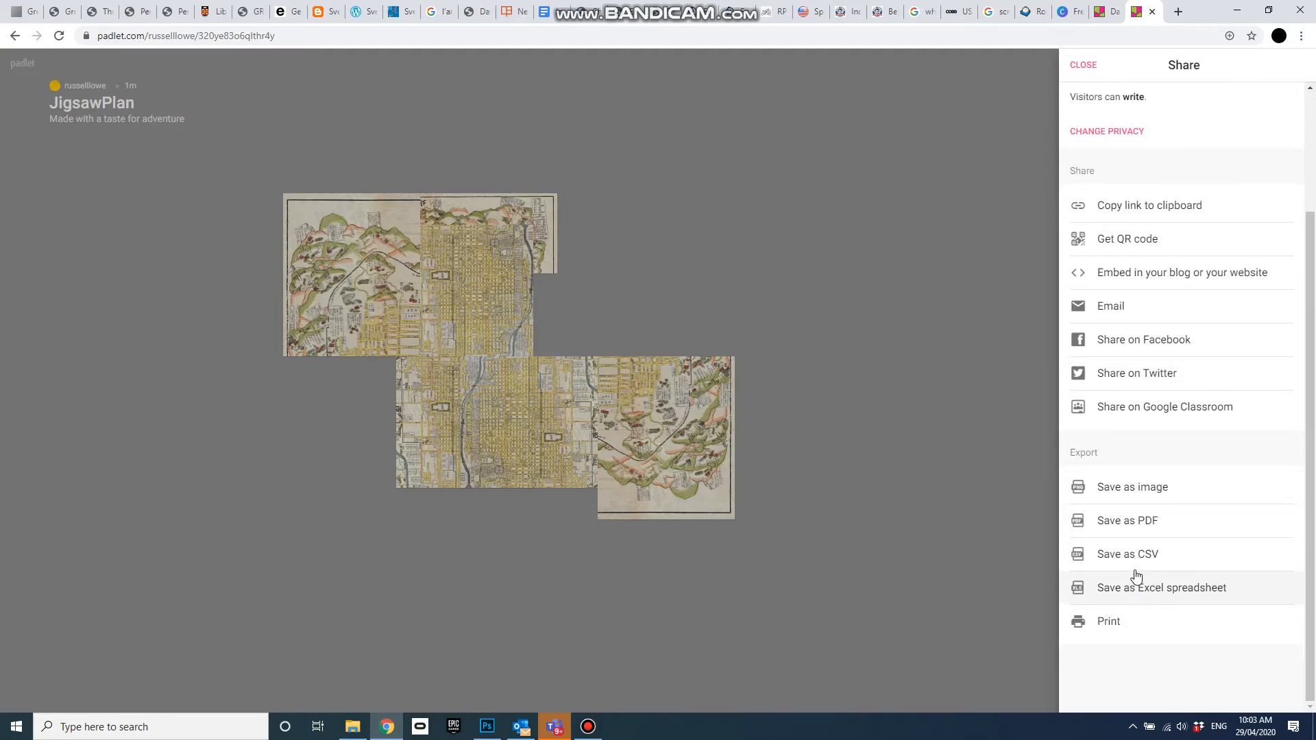
left_click(1129, 527)
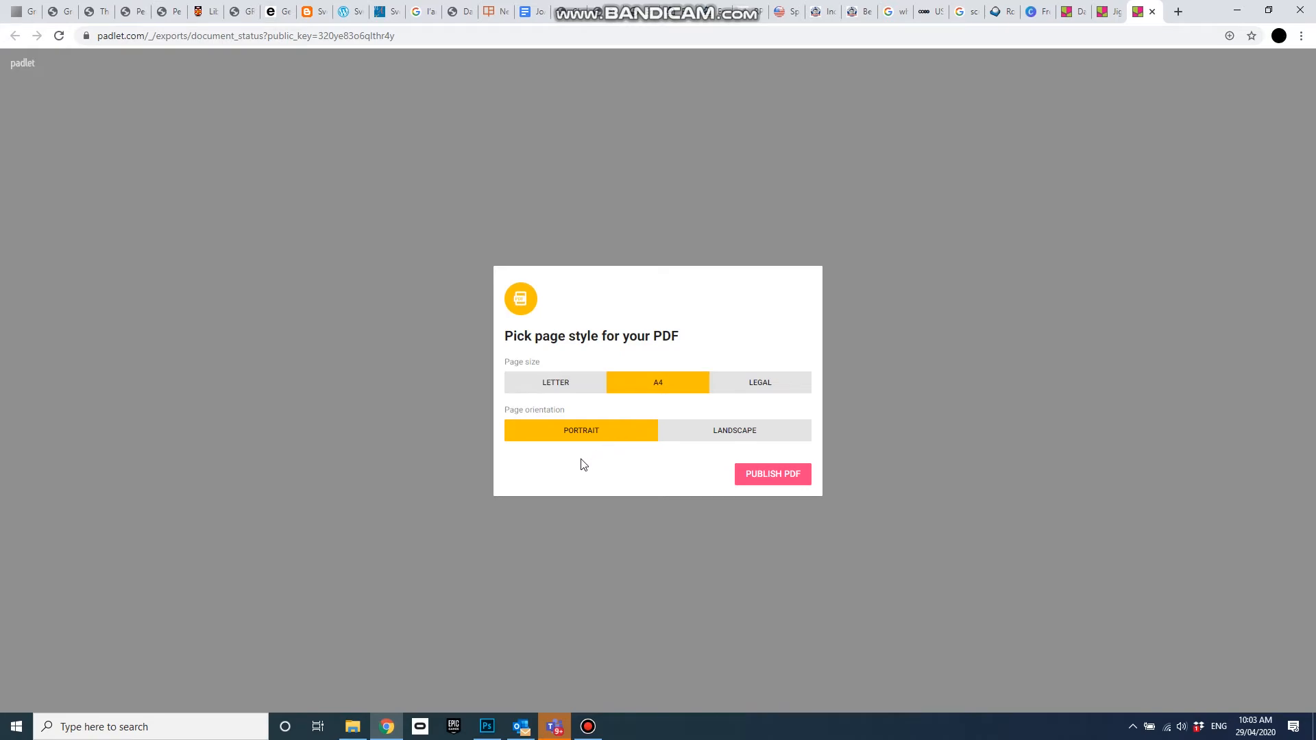
left_click(777, 474)
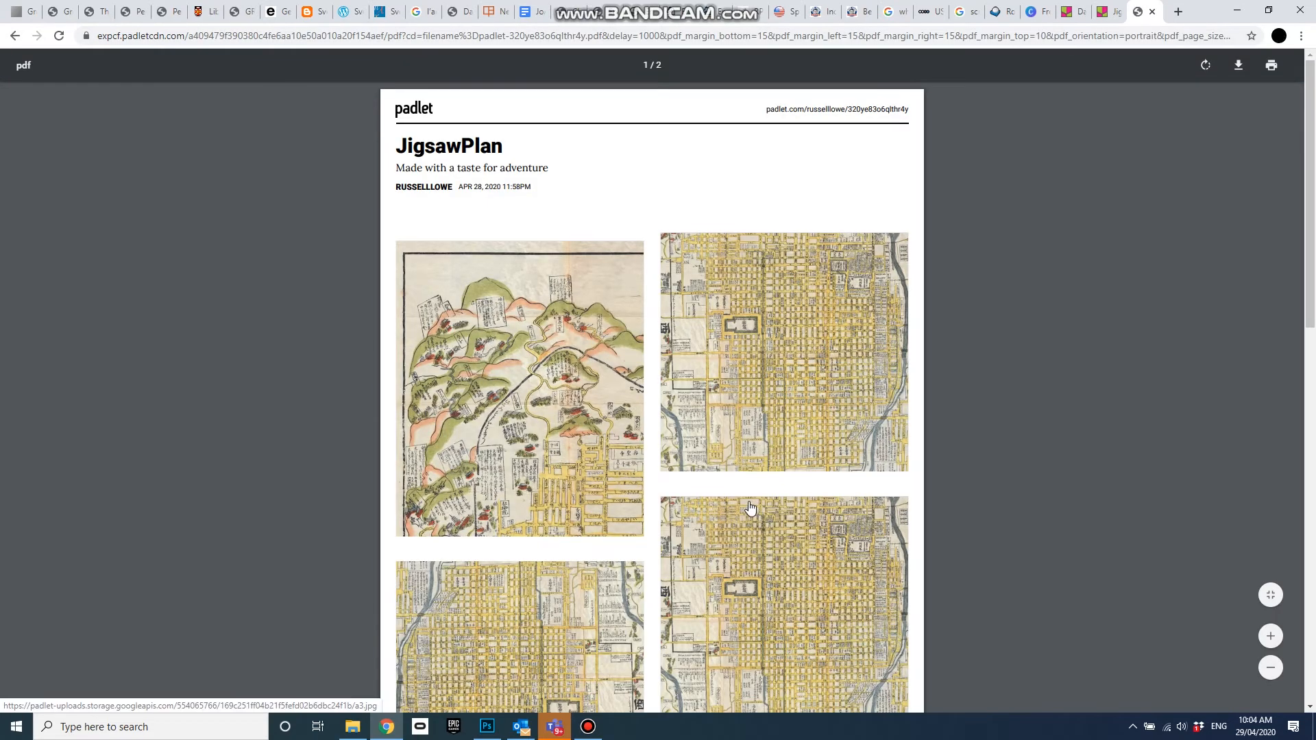
Step: Look through both pages of the published PDF to check how the map pieces are laid out
scroll(751, 508, "down", 15)
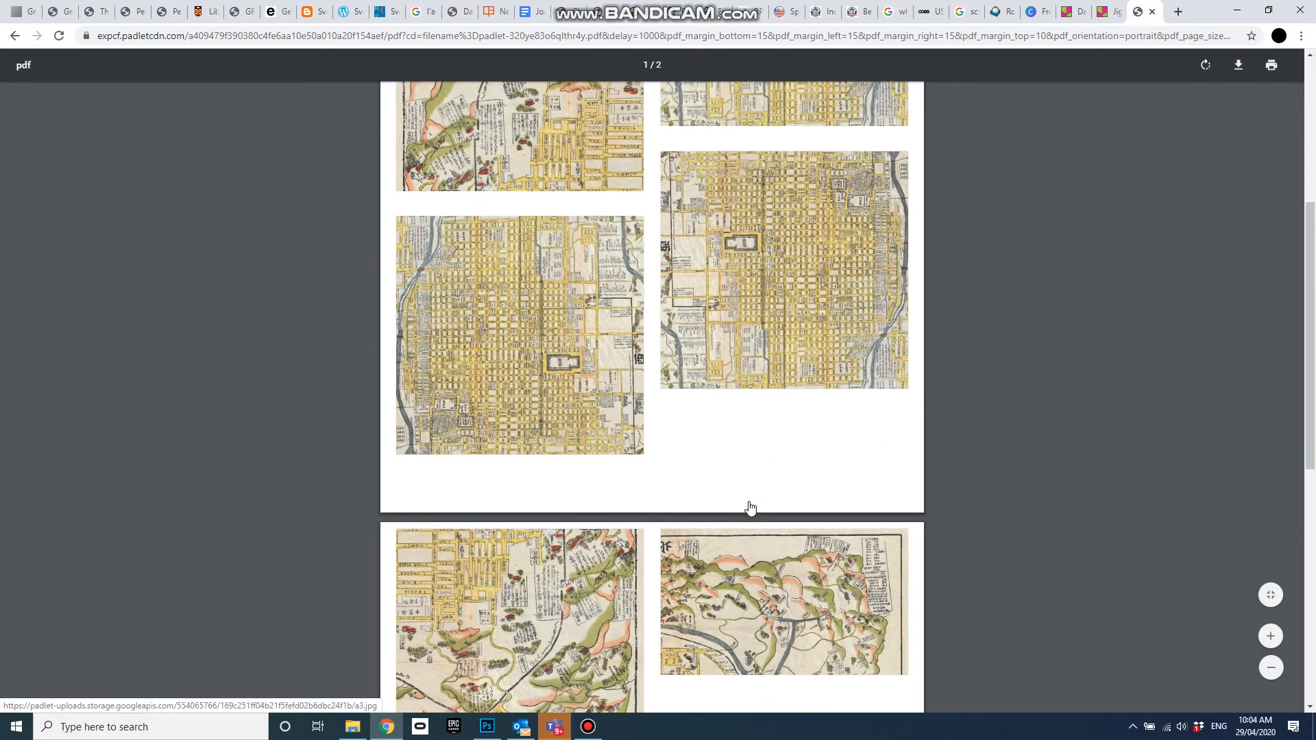
scroll(751, 508, "up", 7)
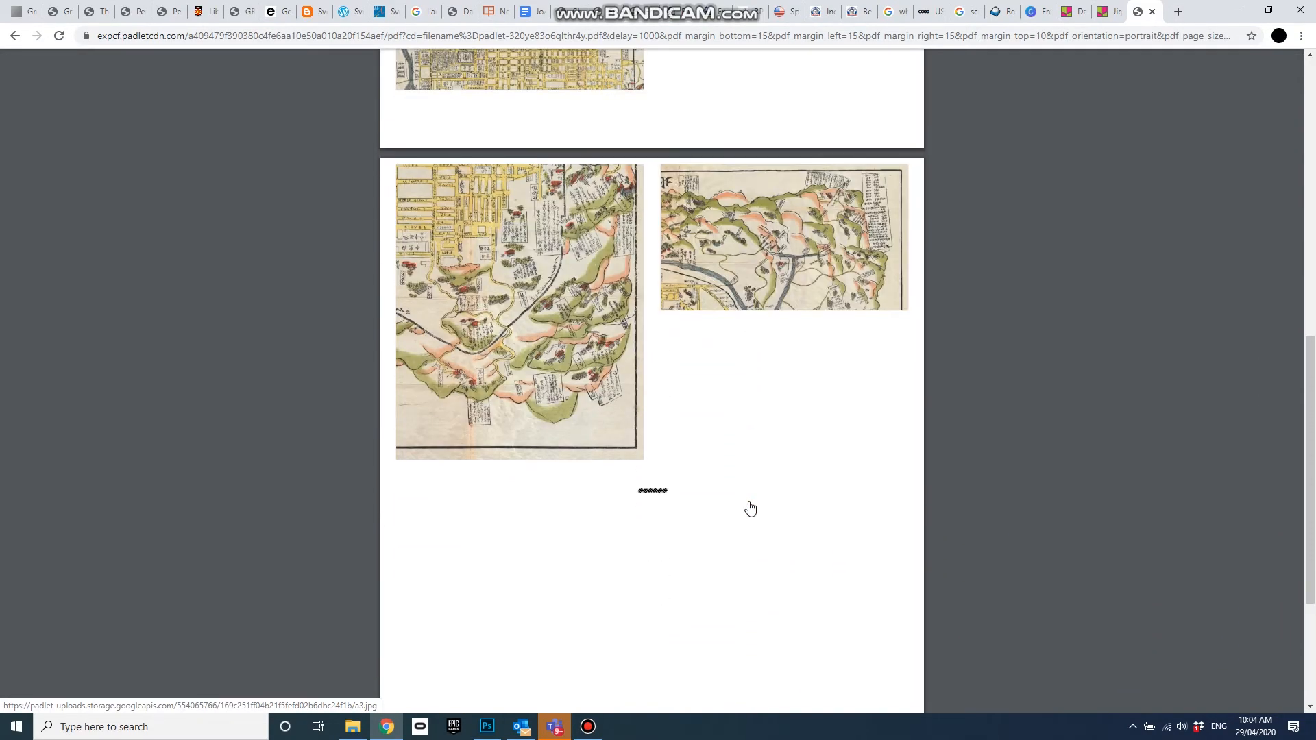
scroll(750, 508, "up", 7)
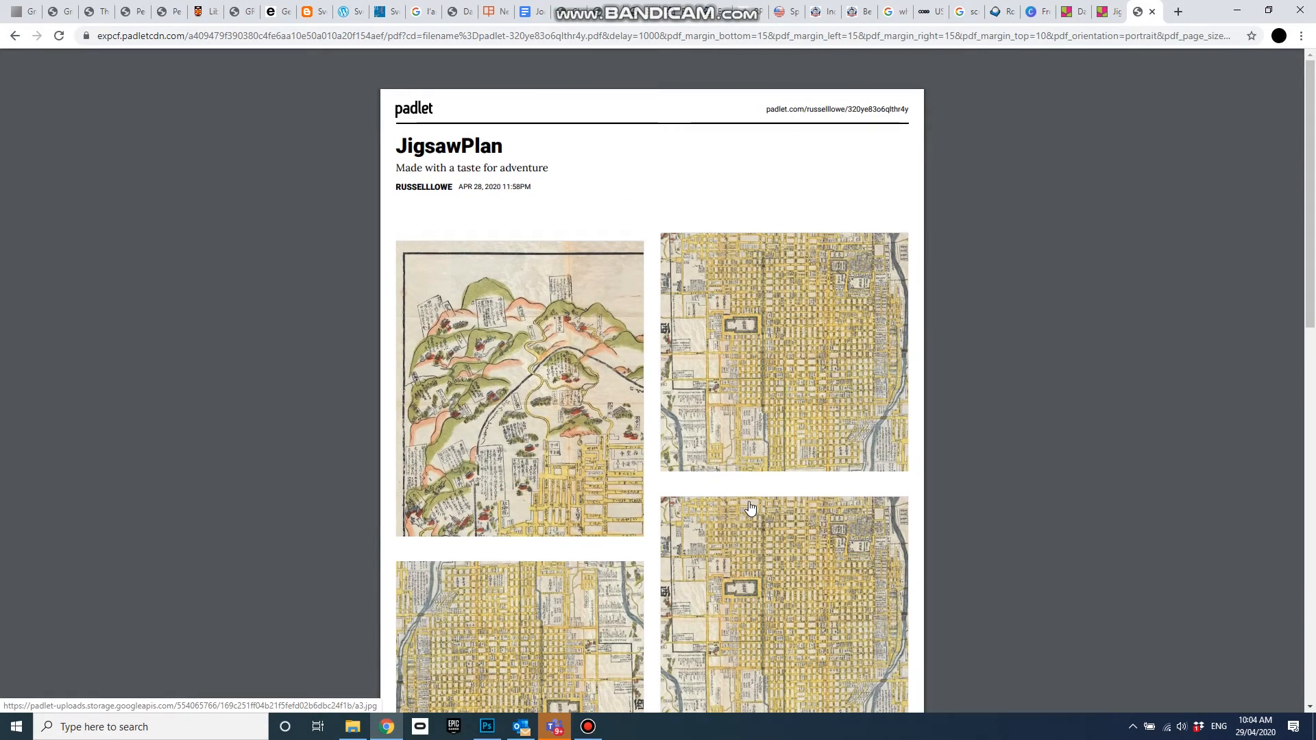
scroll(751, 508, "down", 3)
scroll(751, 508, "down", 9)
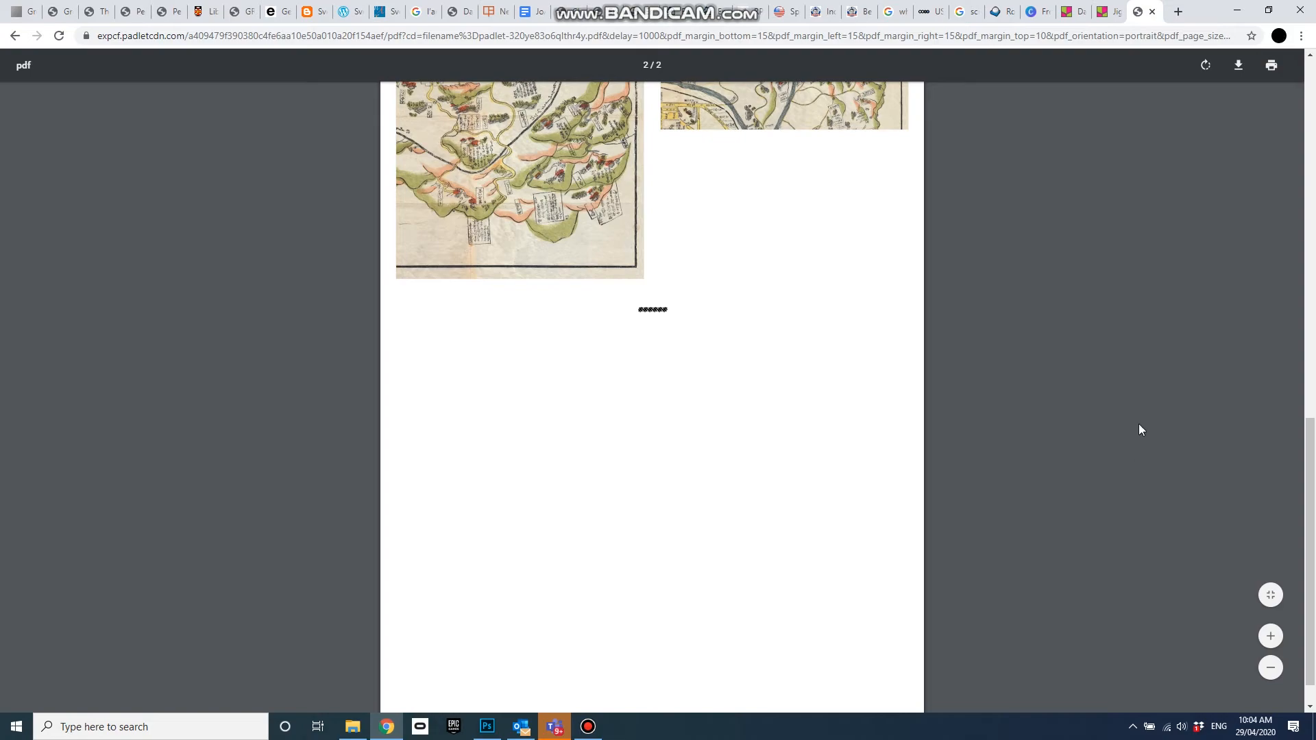
scroll(831, 428, "up", 4)
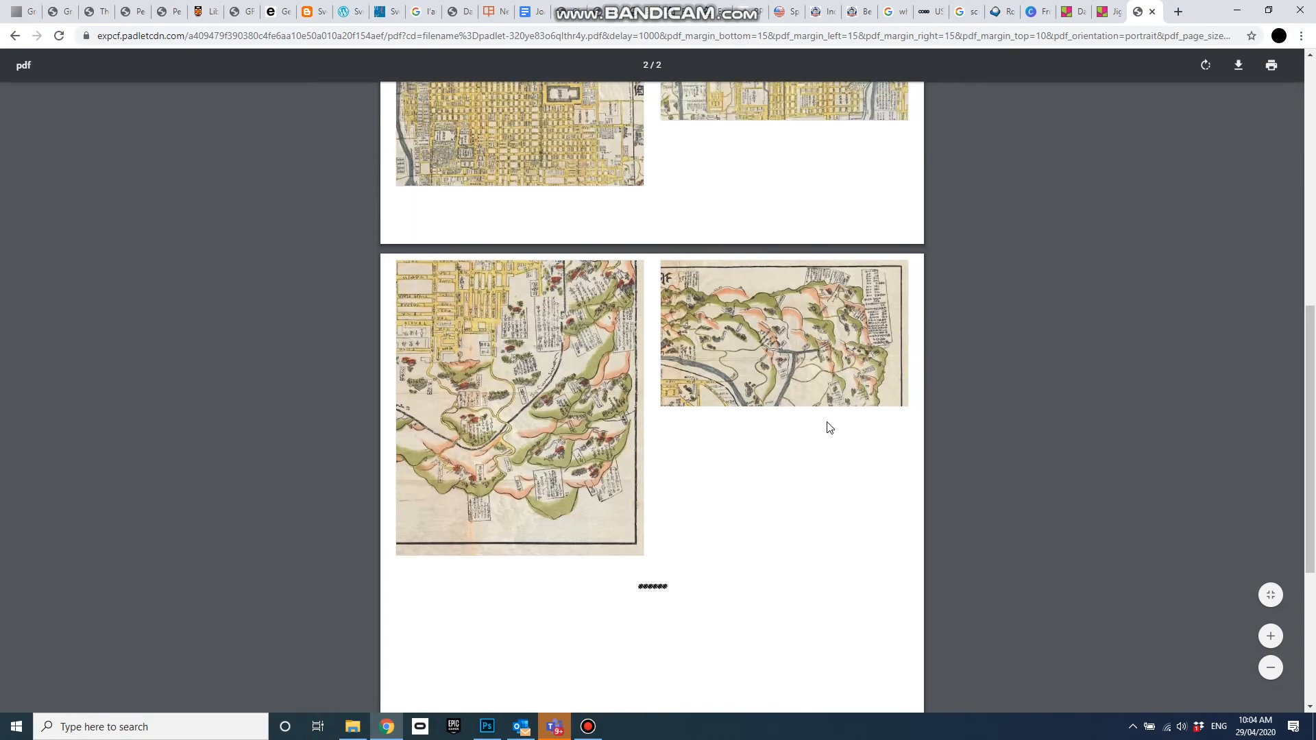
scroll(829, 430, "down", 4)
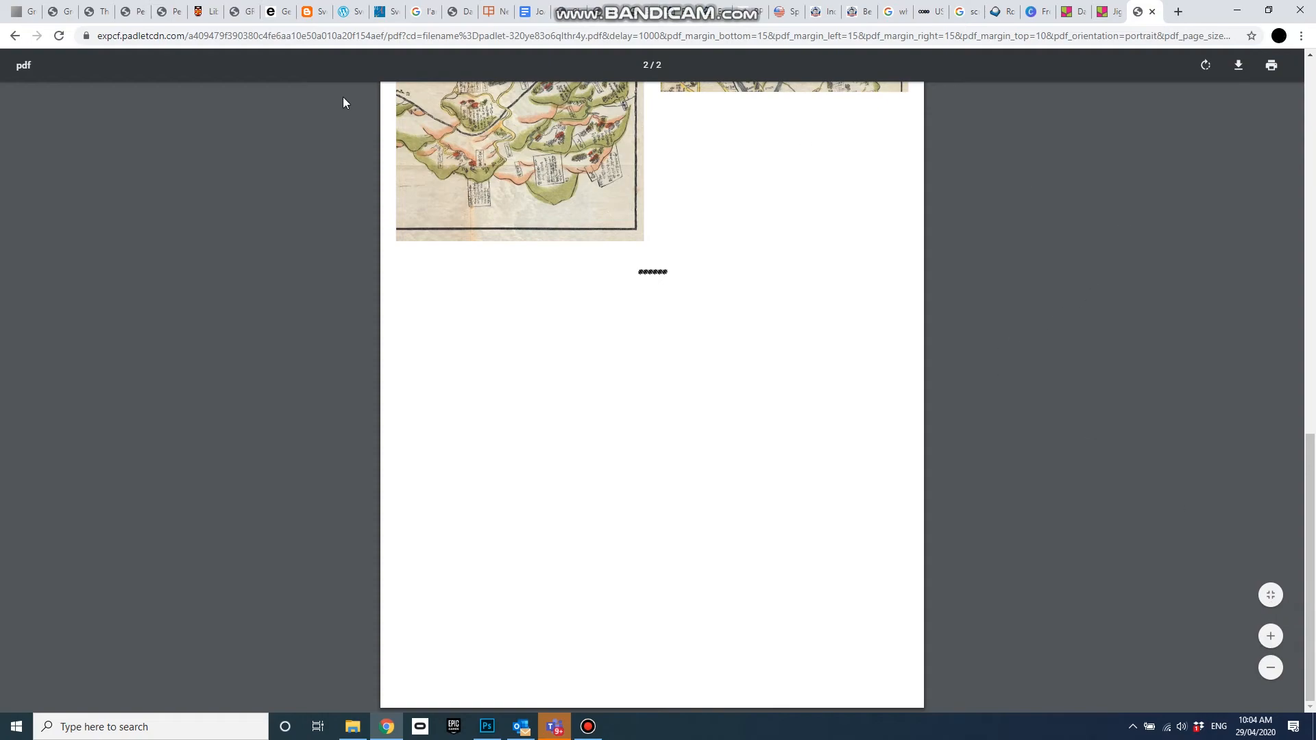
Step: Leave the PDF, return to the JigsawPlan padlet, and export it as an image
left_click(14, 35)
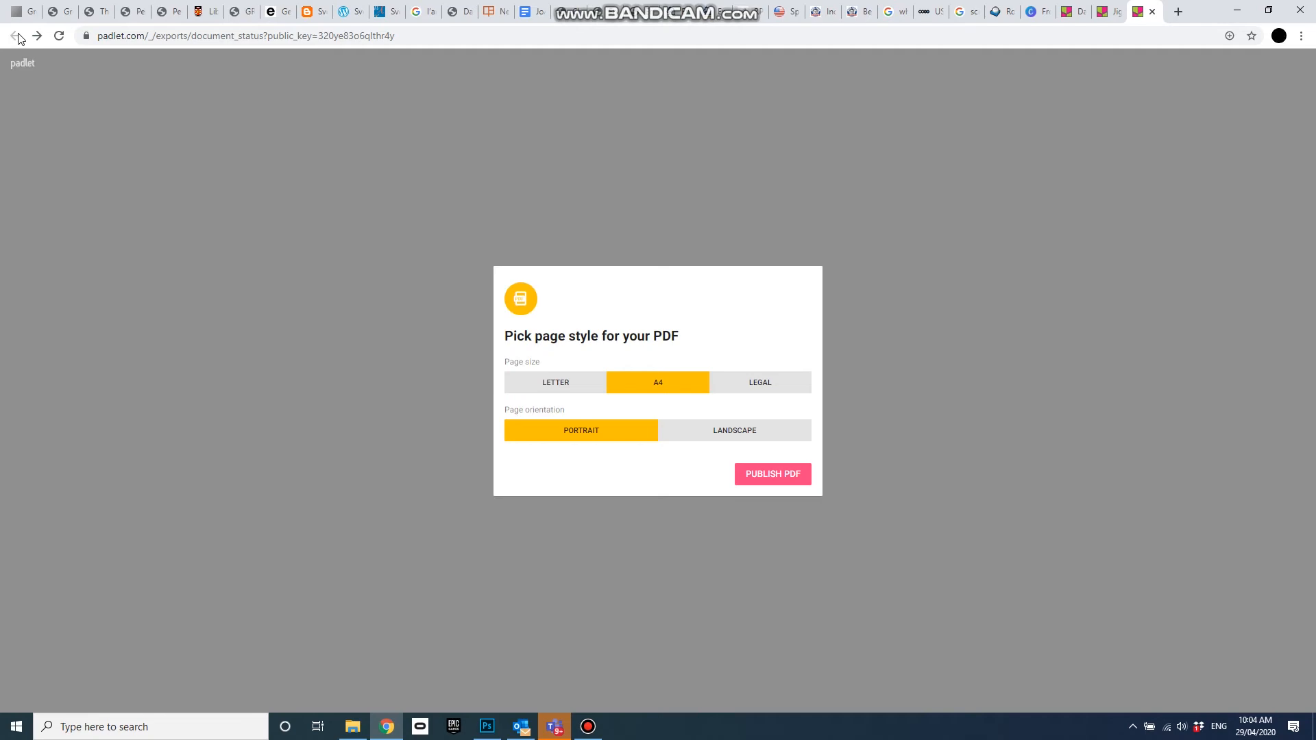
left_click(1106, 20)
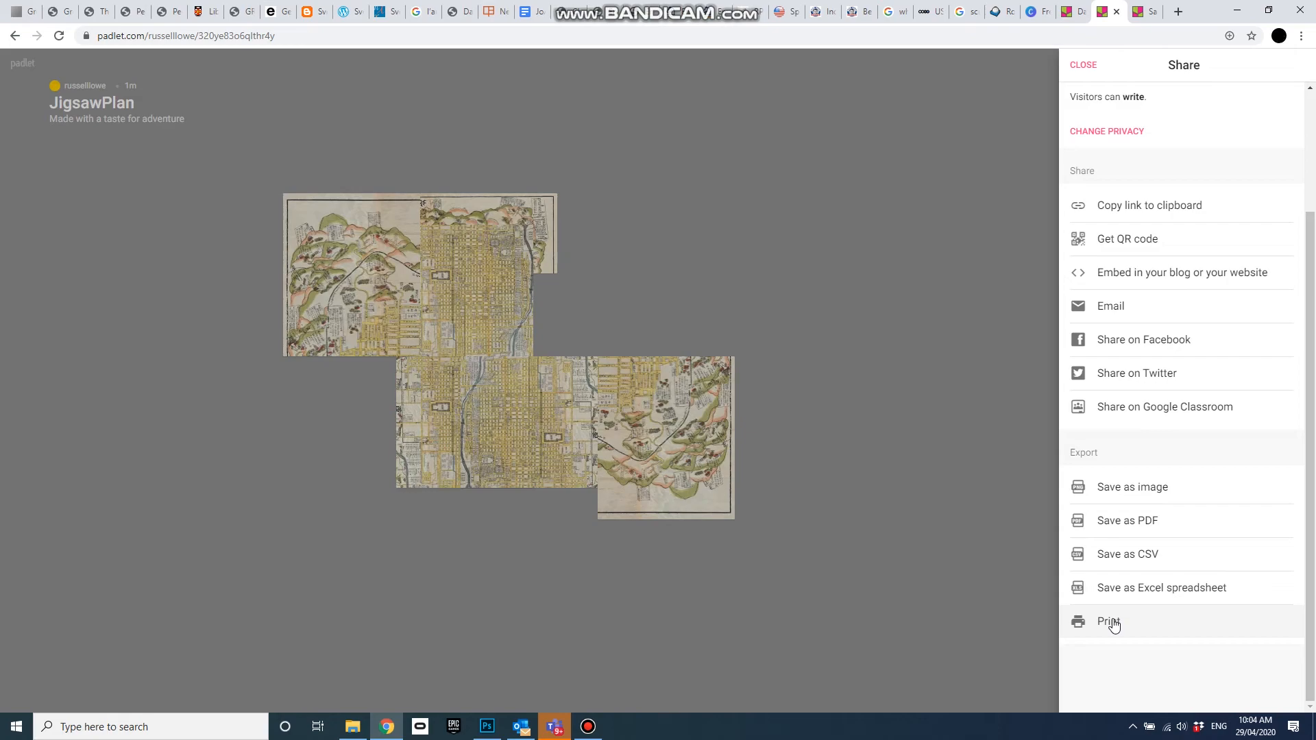
left_click(1129, 489)
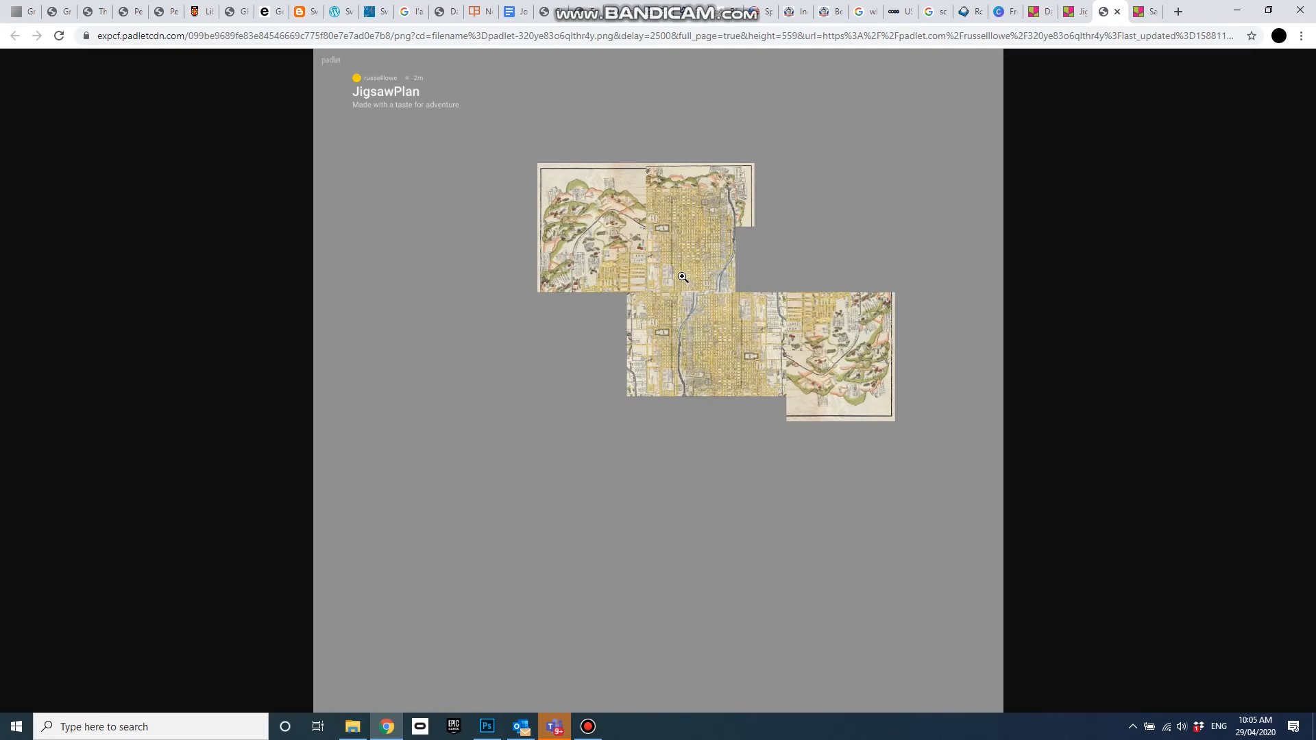
Step: Save the exported image as padlet-320ye83o6qlthr4y.png in the map pieces' folder under COURSES_2020
right_click(681, 242)
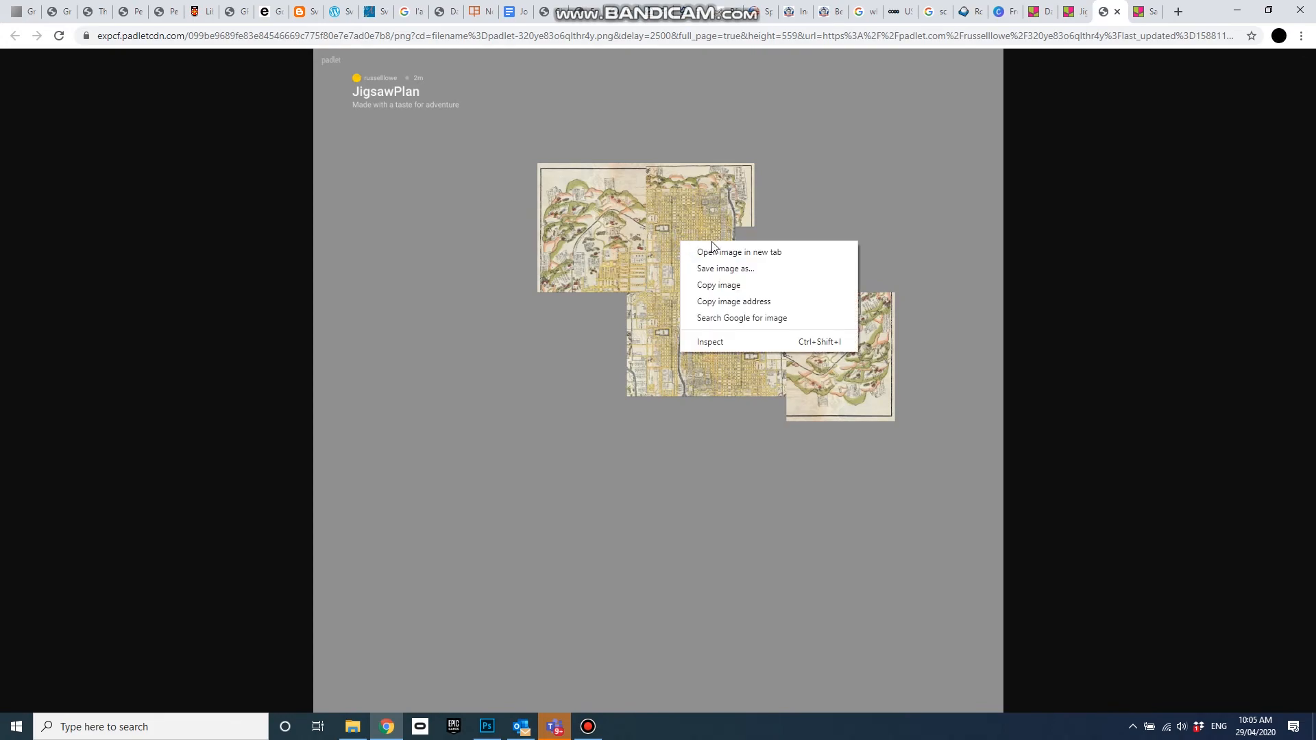
left_click(723, 269)
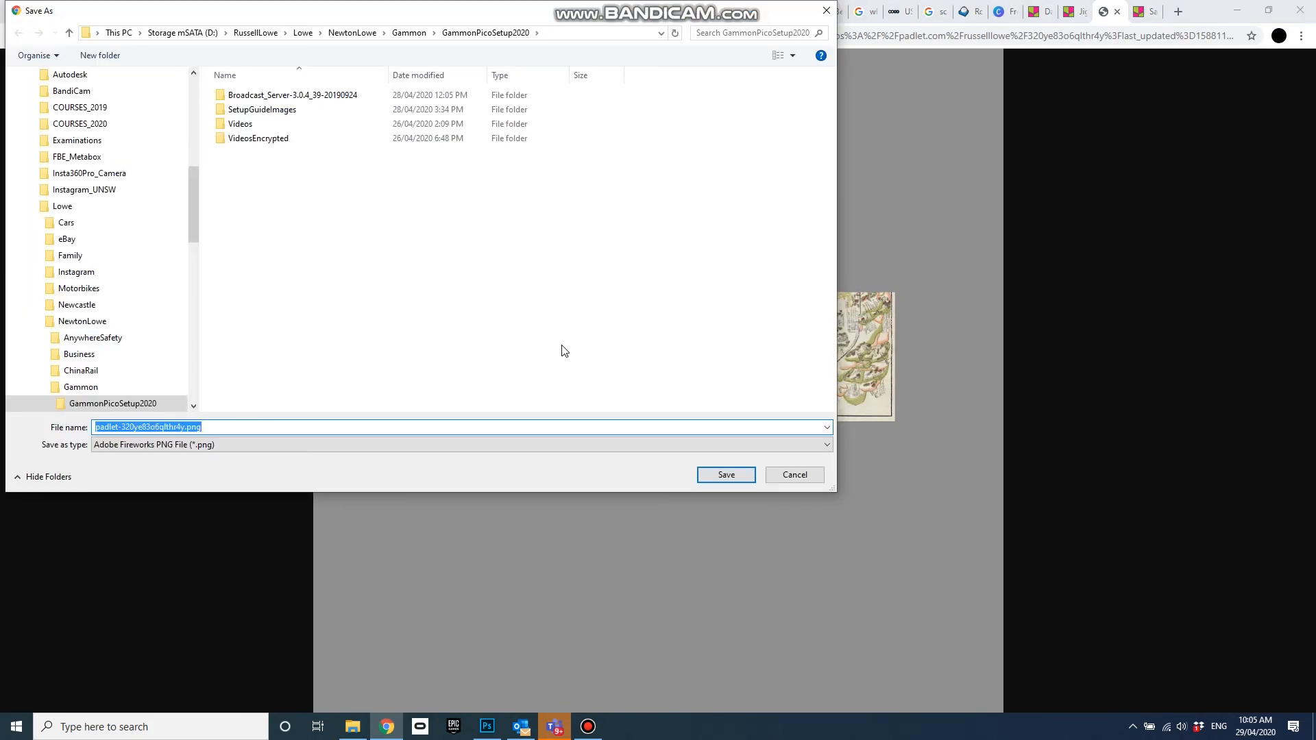
left_click(253, 33)
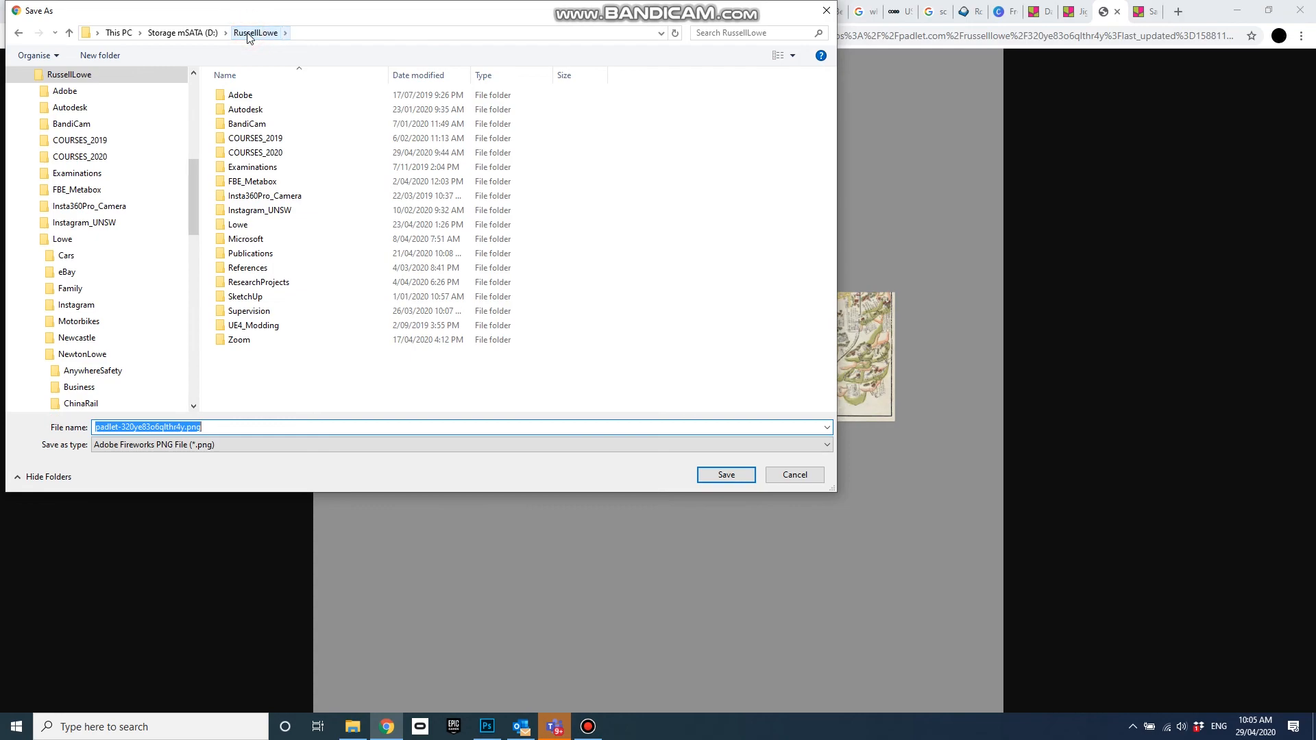
double_click(248, 153)
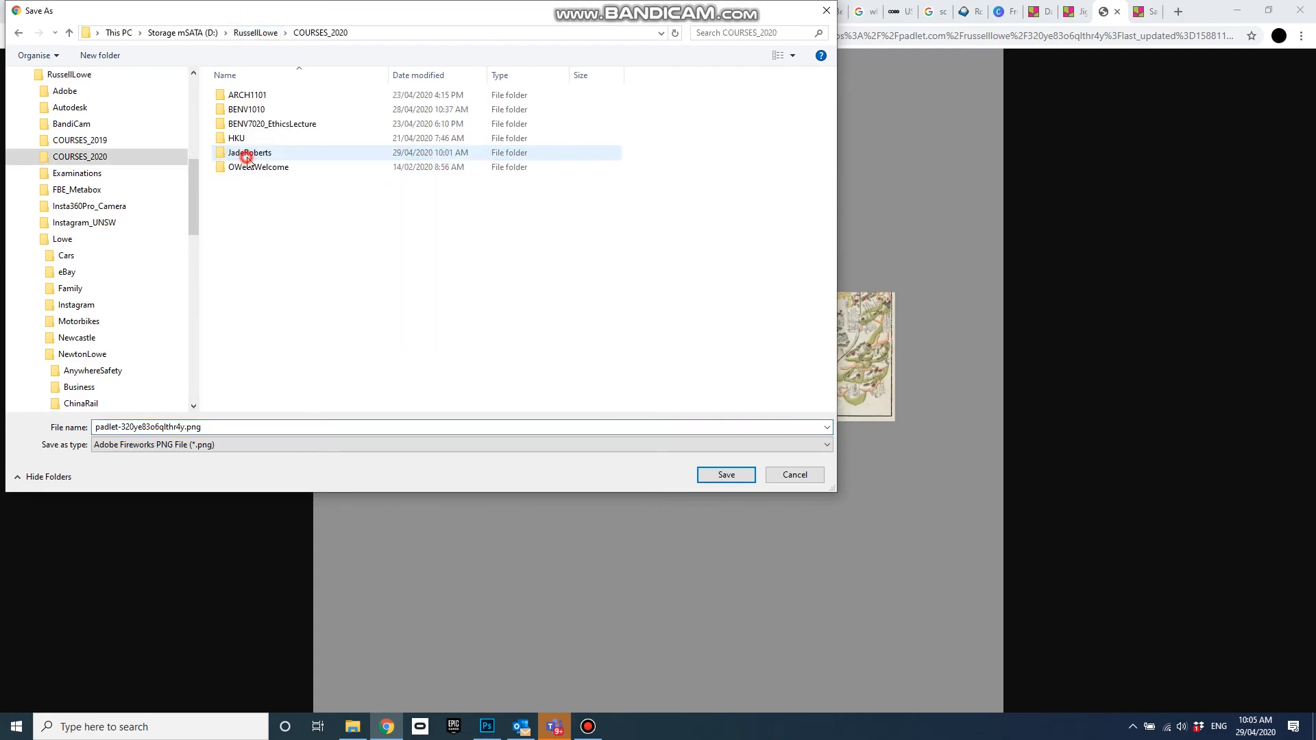
double_click(250, 153)
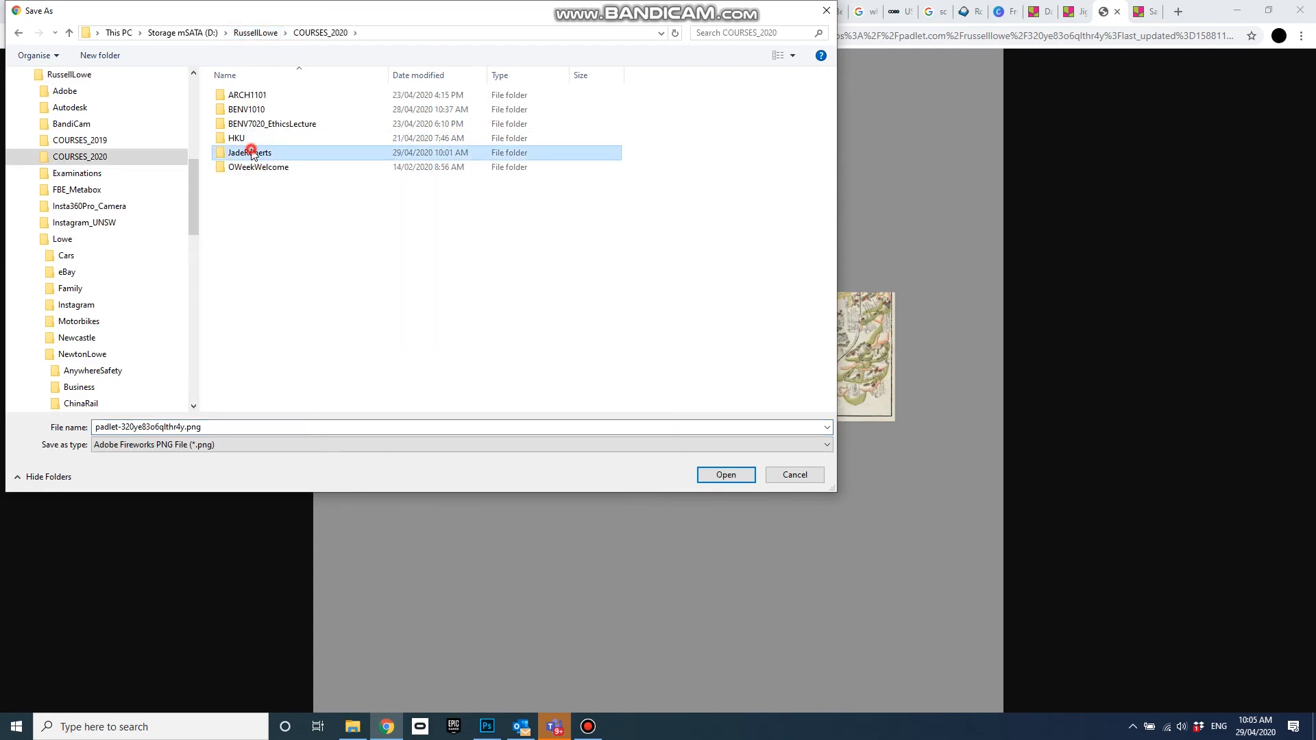
left_click(181, 427)
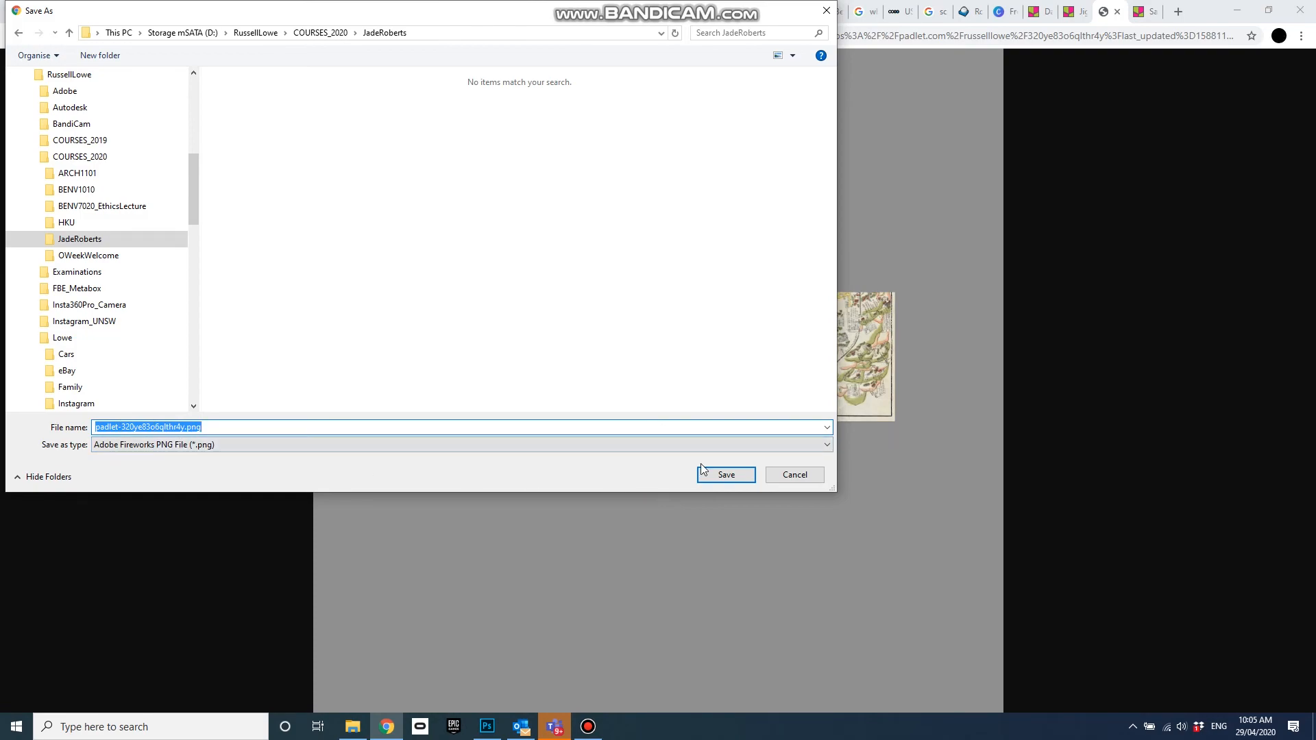
left_click(726, 474)
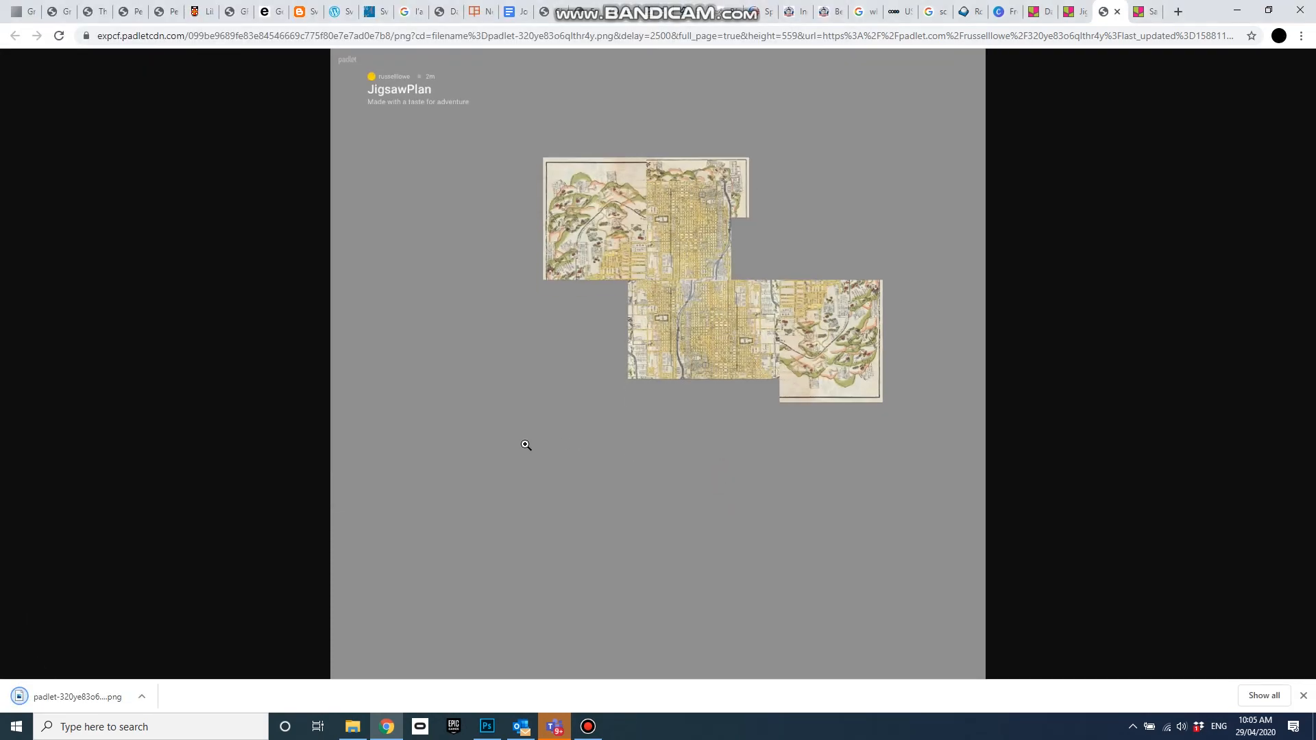
Step: View the downloaded PNG in Photos and close it
left_click(85, 696)
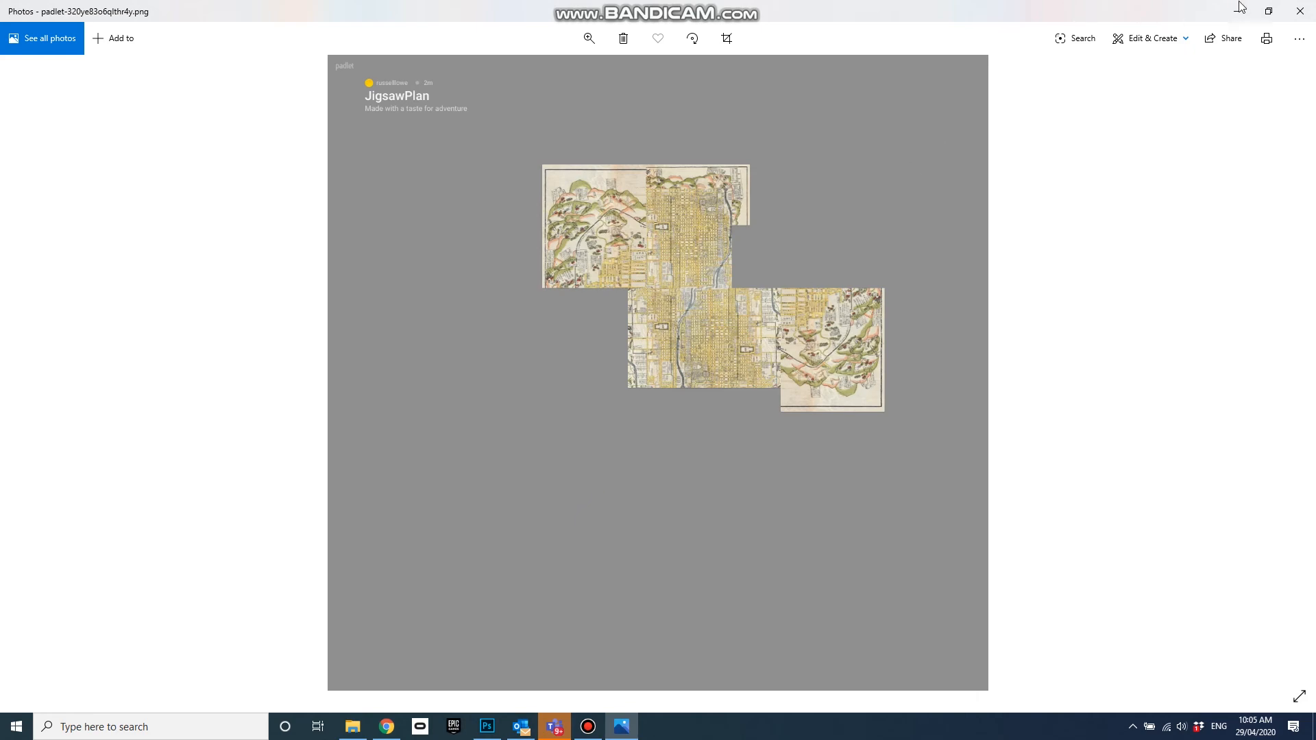
left_click(1300, 11)
Step: Switch to File Explorer, select the exported PNG, and examine its file properties using the Details layout and details pane
left_click(1237, 10)
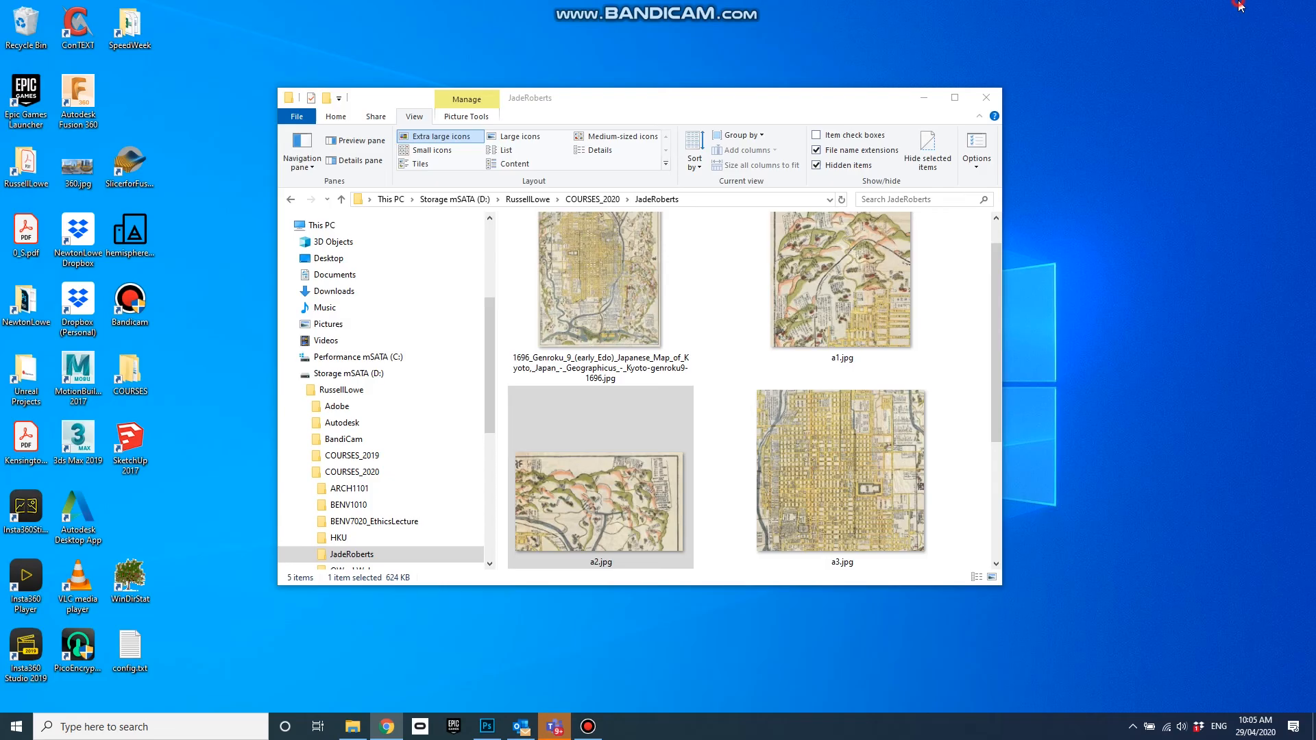
scroll(754, 411, "down", 3)
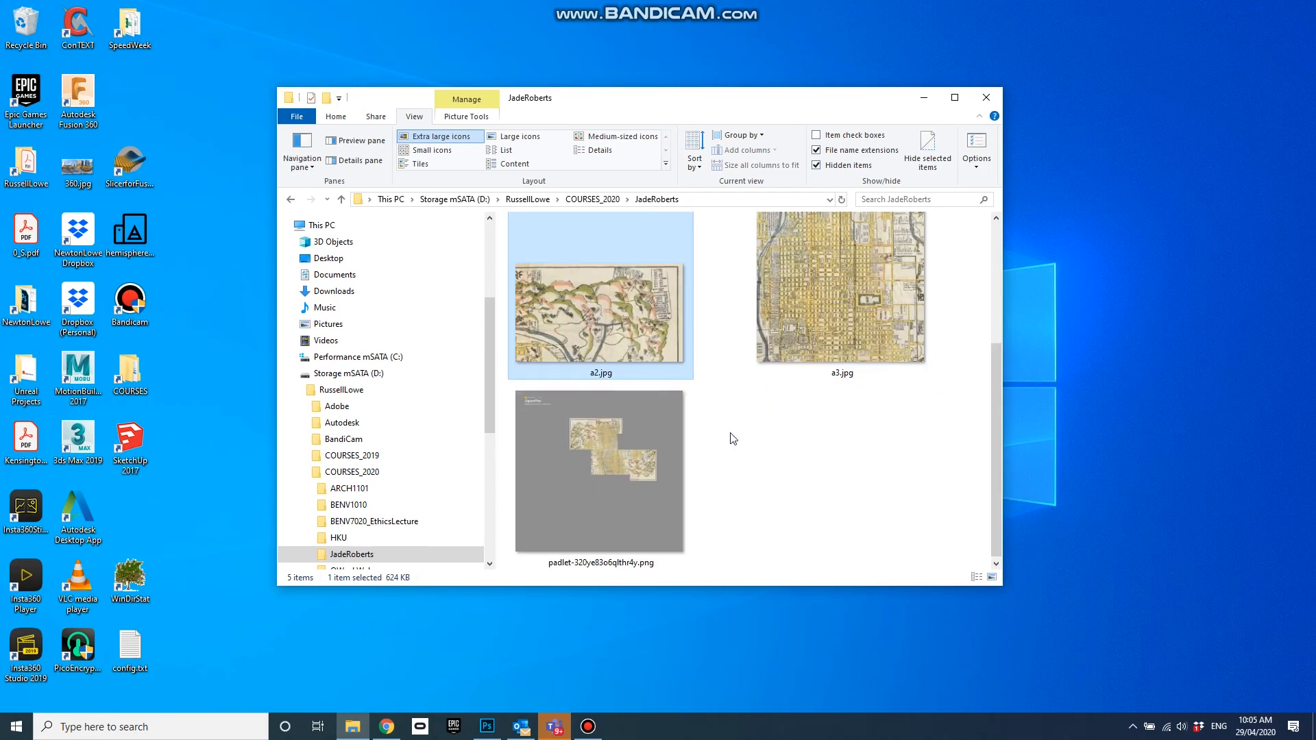
left_click(611, 466)
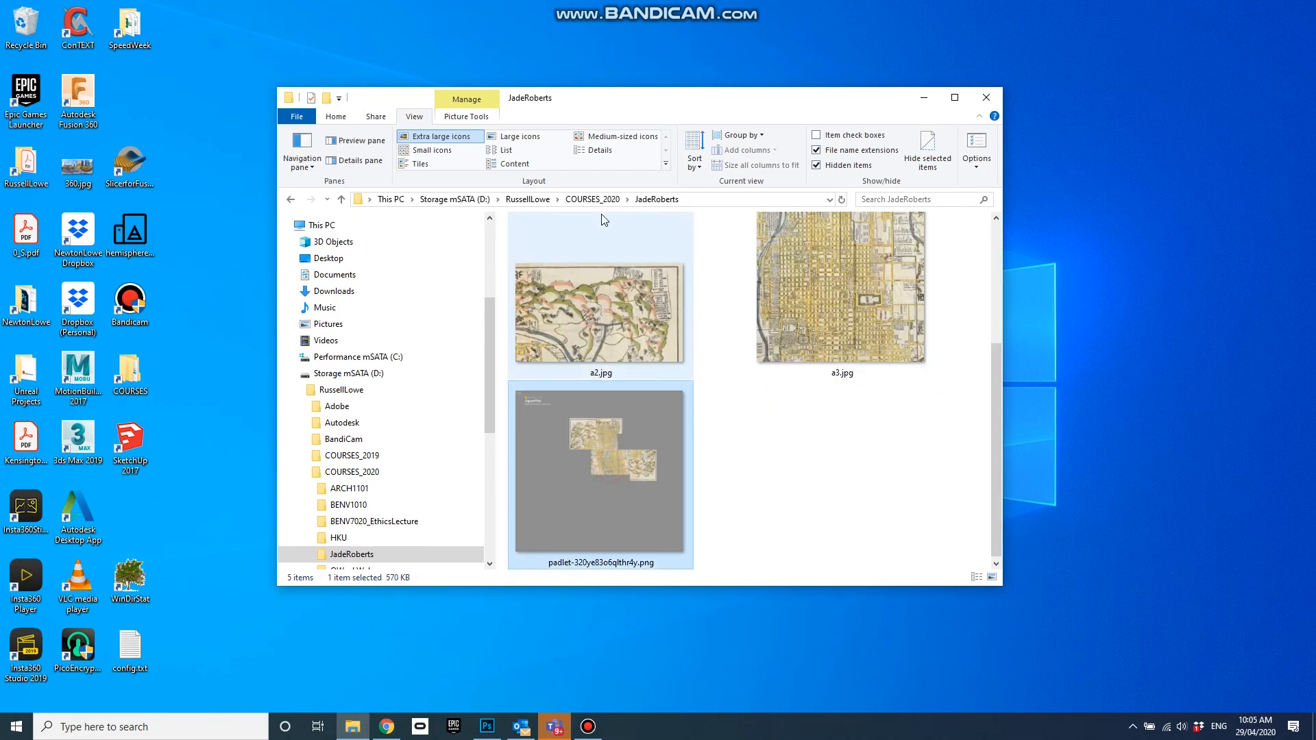
left_click(597, 149)
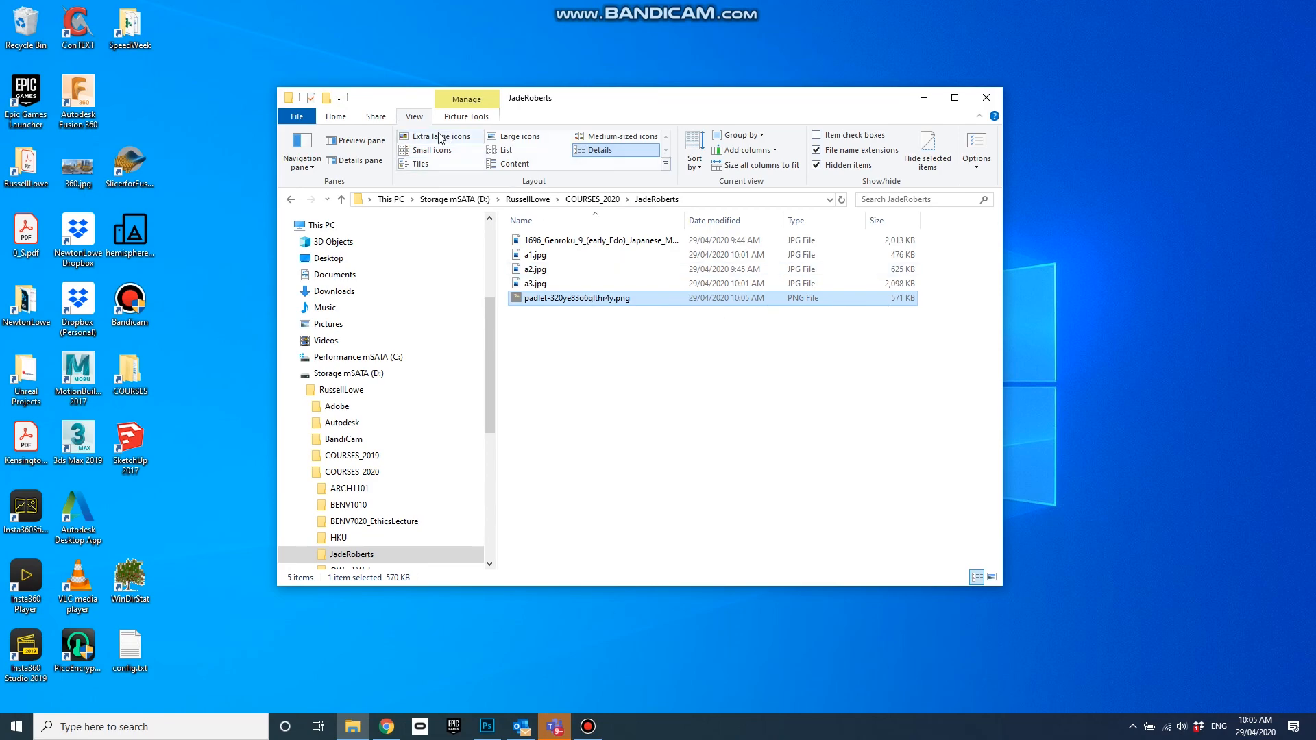
left_click(355, 161)
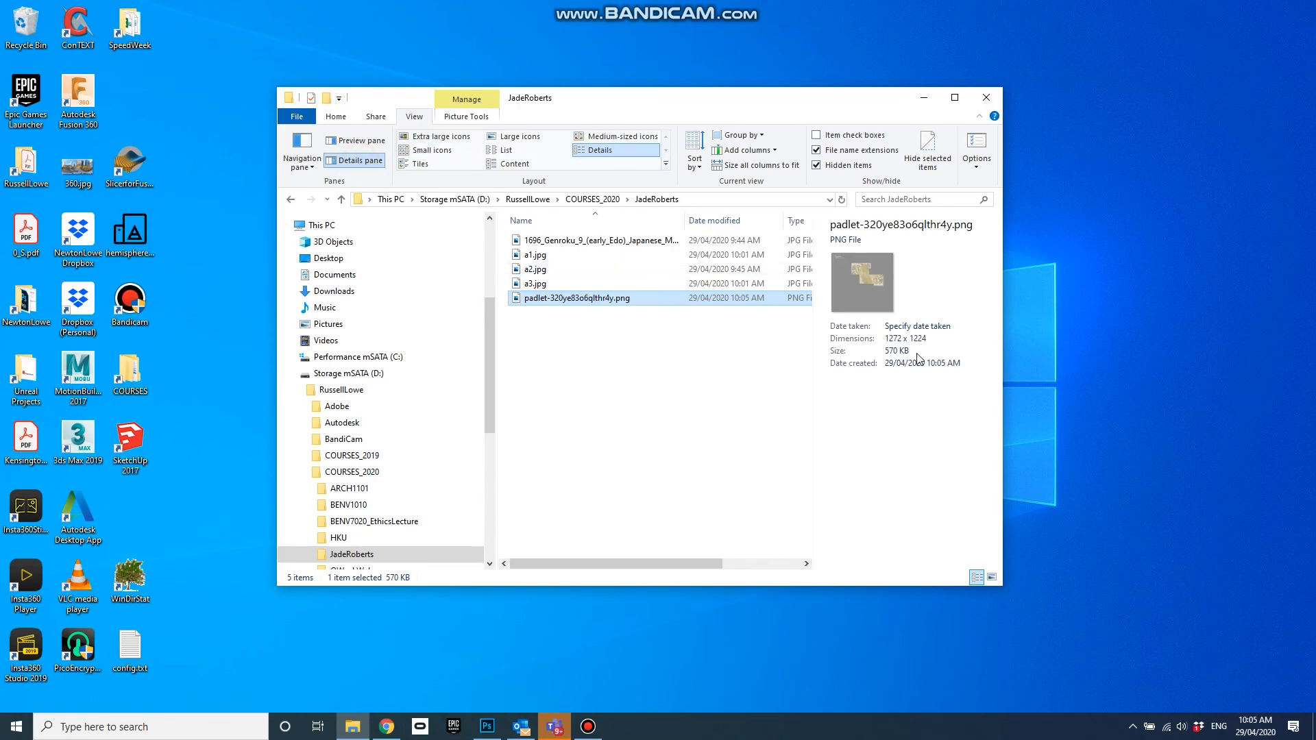